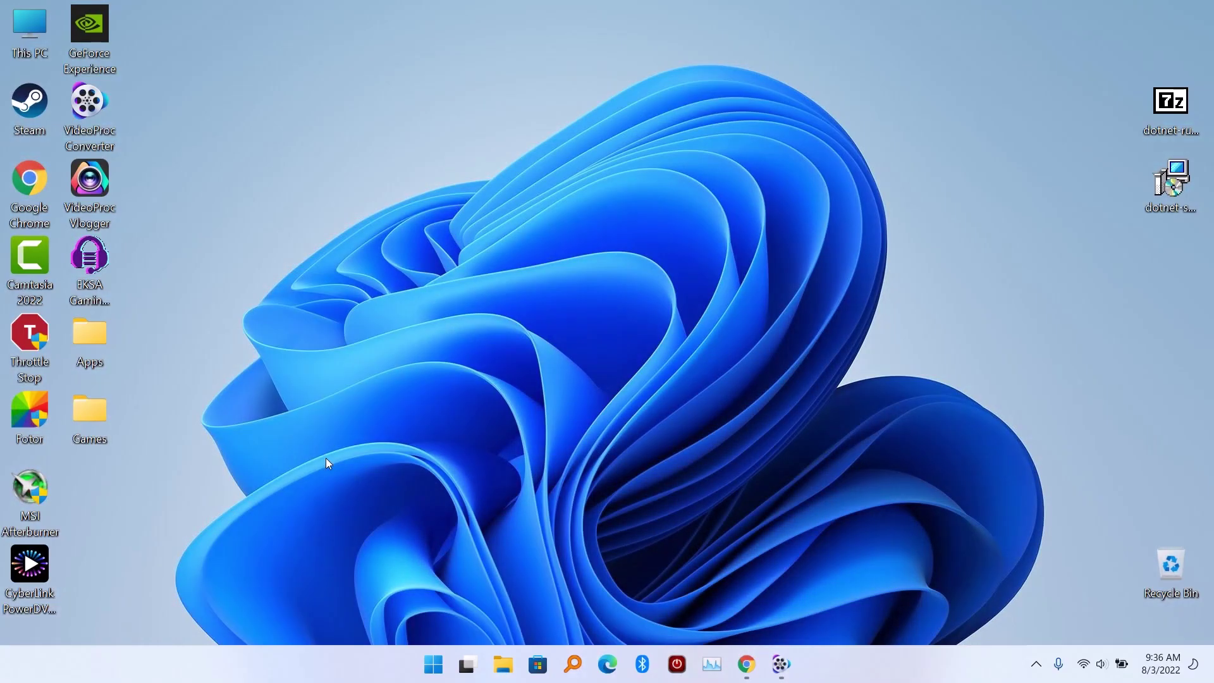
Bring the browser back up and scroll through the YouTube fix video's comments
click(747, 657)
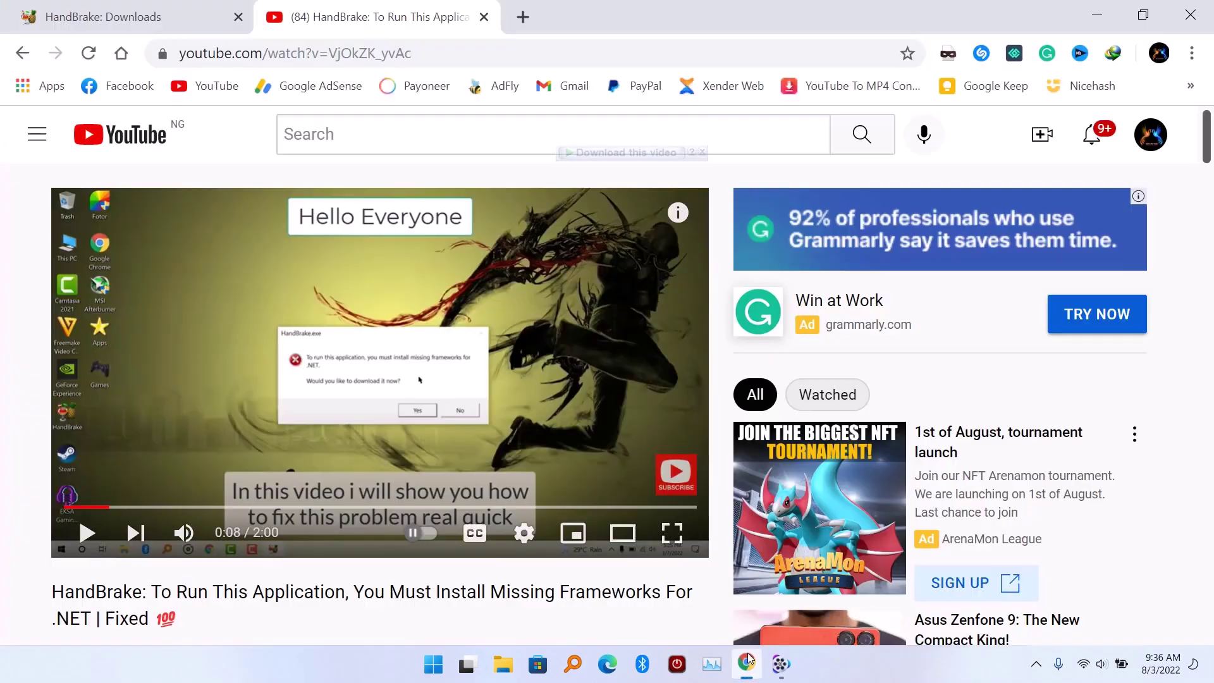
scroll(215, 500, down, 2)
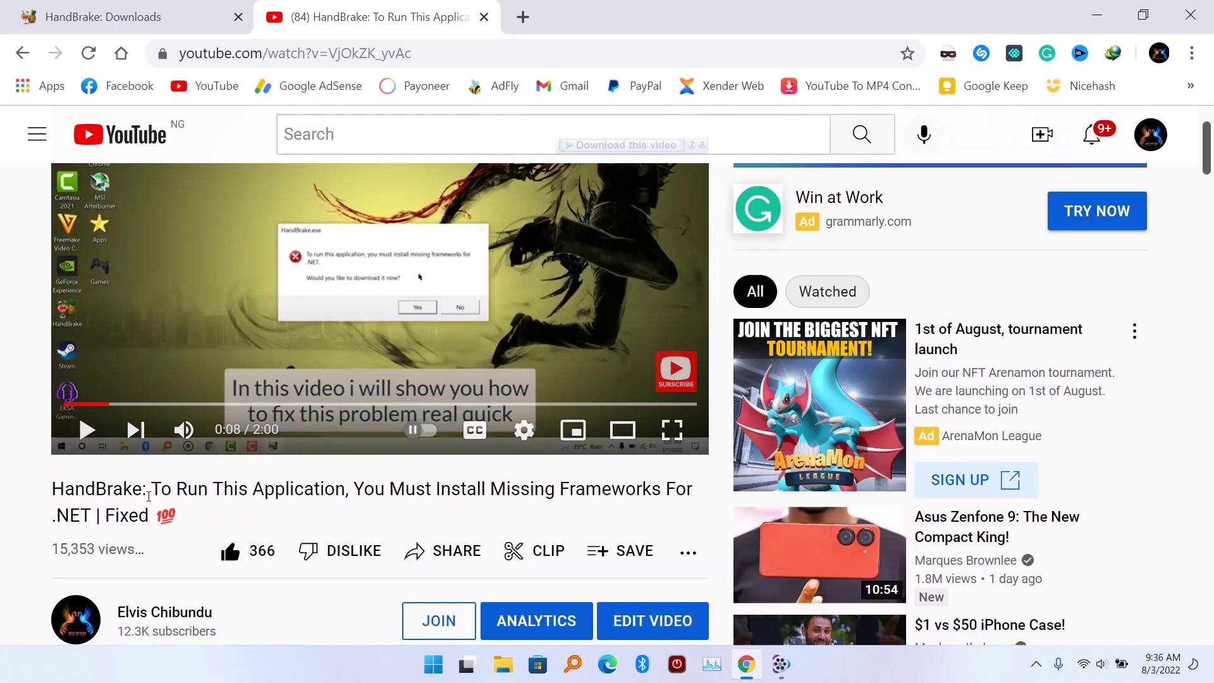
scroll(84, 506, down, 15)
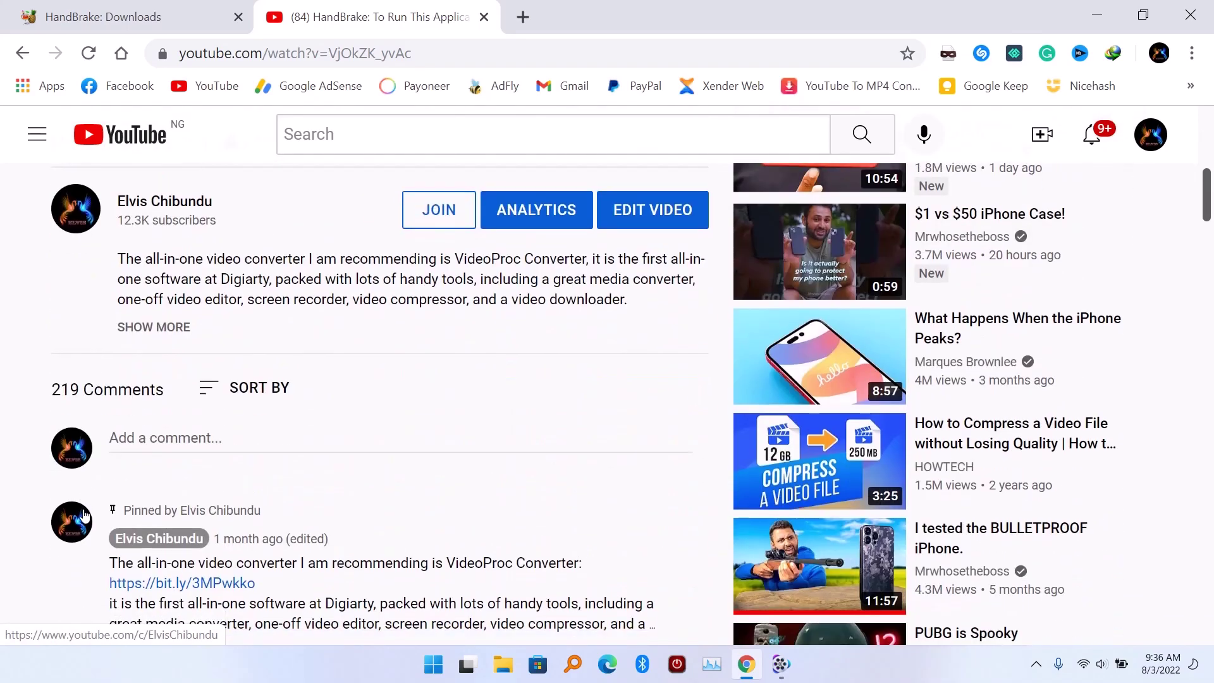
scroll(86, 516, down, 8)
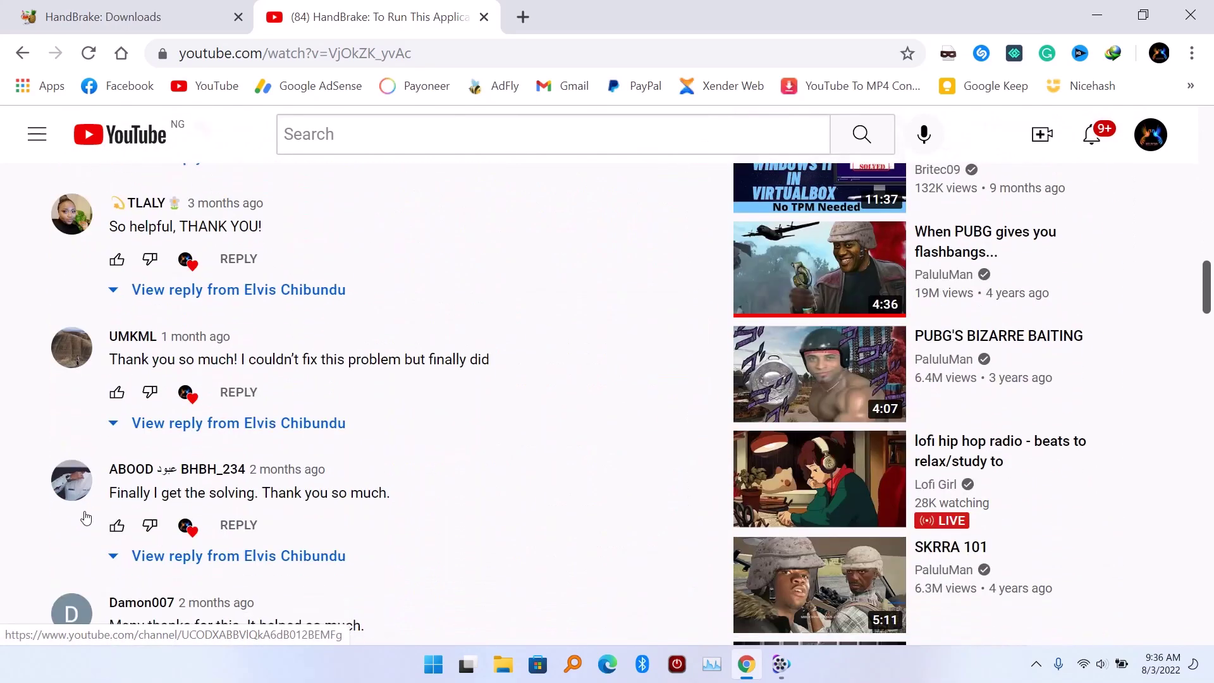
scroll(86, 516, down, 10)
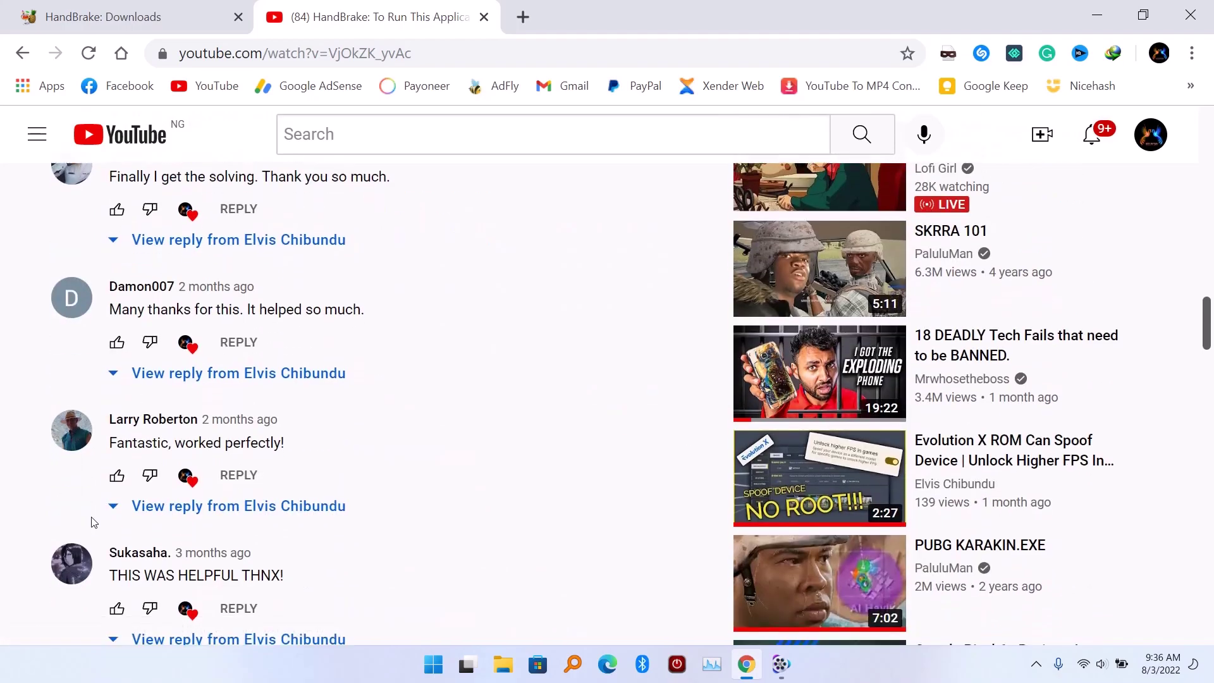
scroll(94, 525, up, 3)
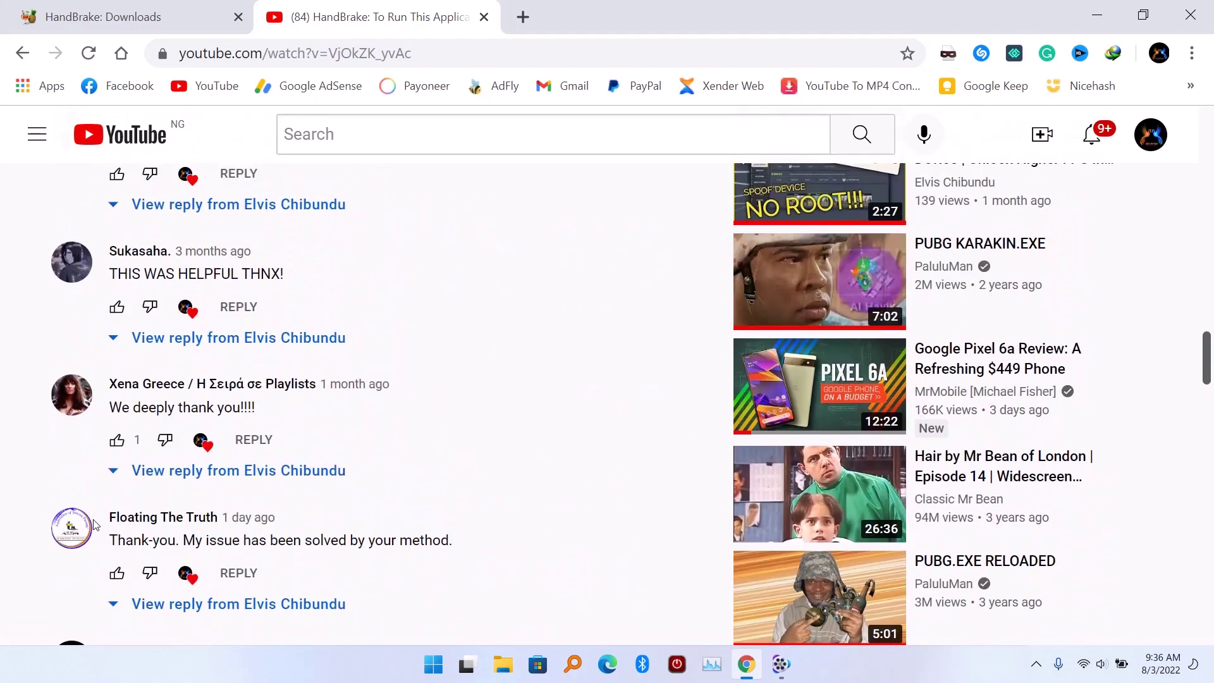
scroll(108, 534, down, 8)
scroll(108, 536, down, 3)
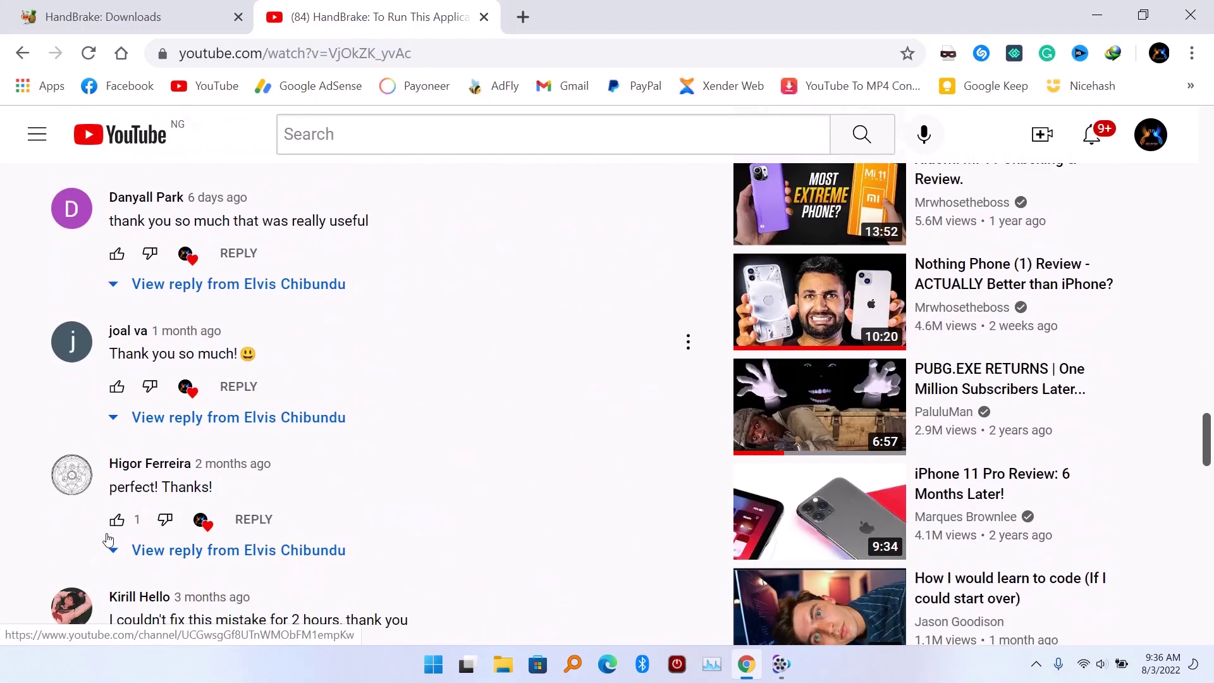
scroll(108, 536, up, 9)
scroll(109, 538, down, 3)
scroll(109, 539, down, 12)
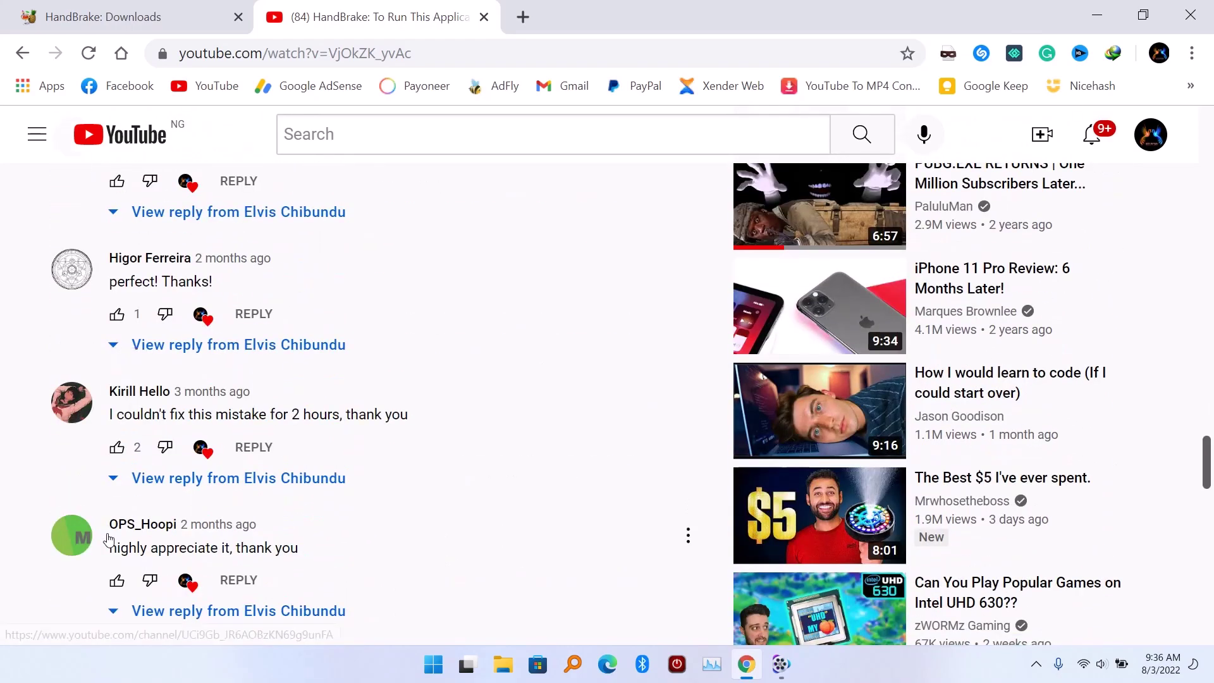
scroll(109, 539, up, 10)
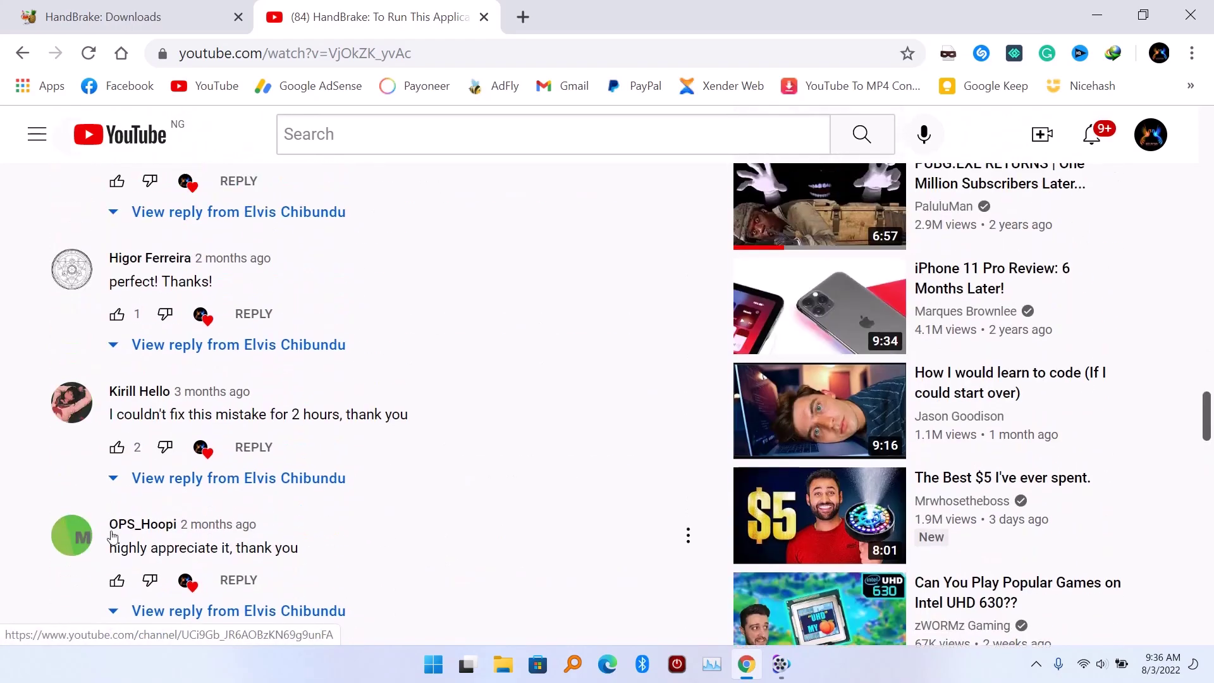
scroll(111, 536, up, 20)
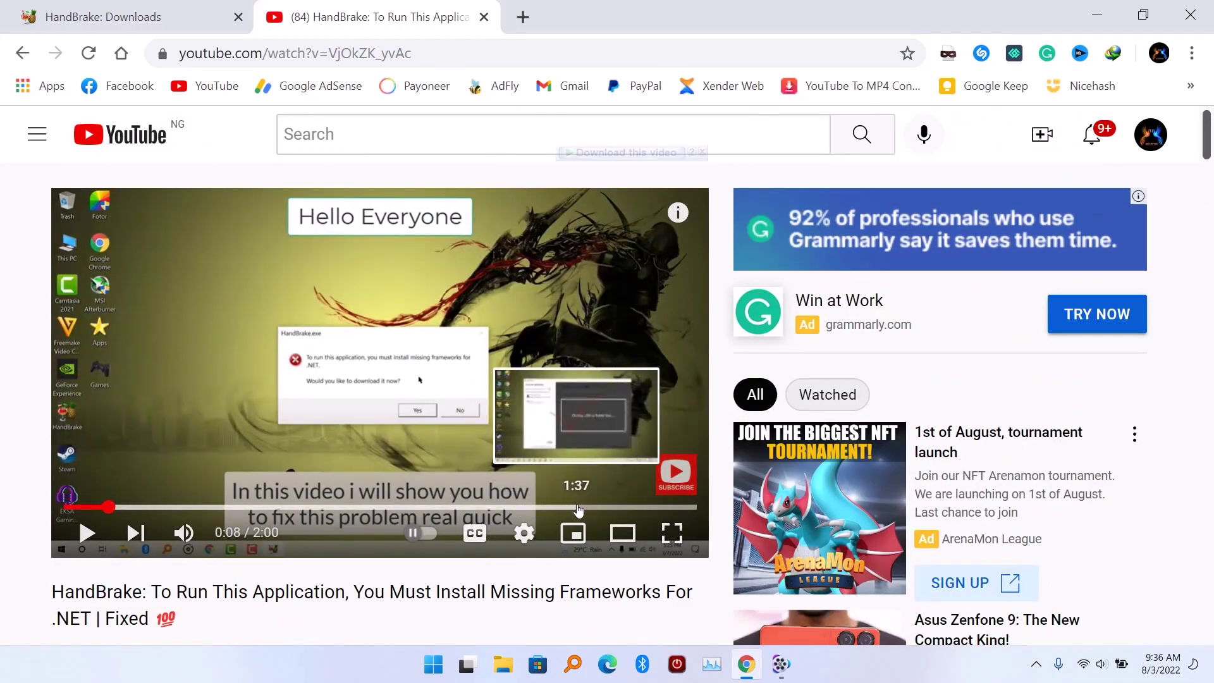
Skip the fix video ahead to 1:36, where HandBrake shows its Source Selection screen
click(572, 507)
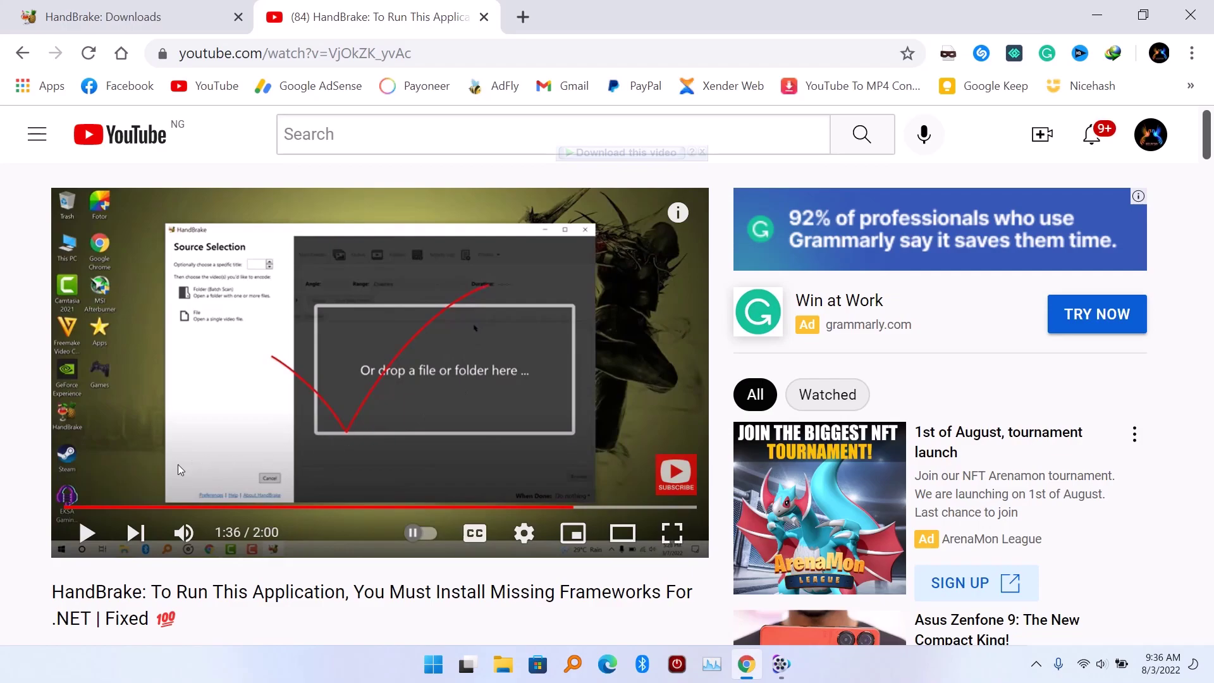
scroll(311, 414, down, 3)
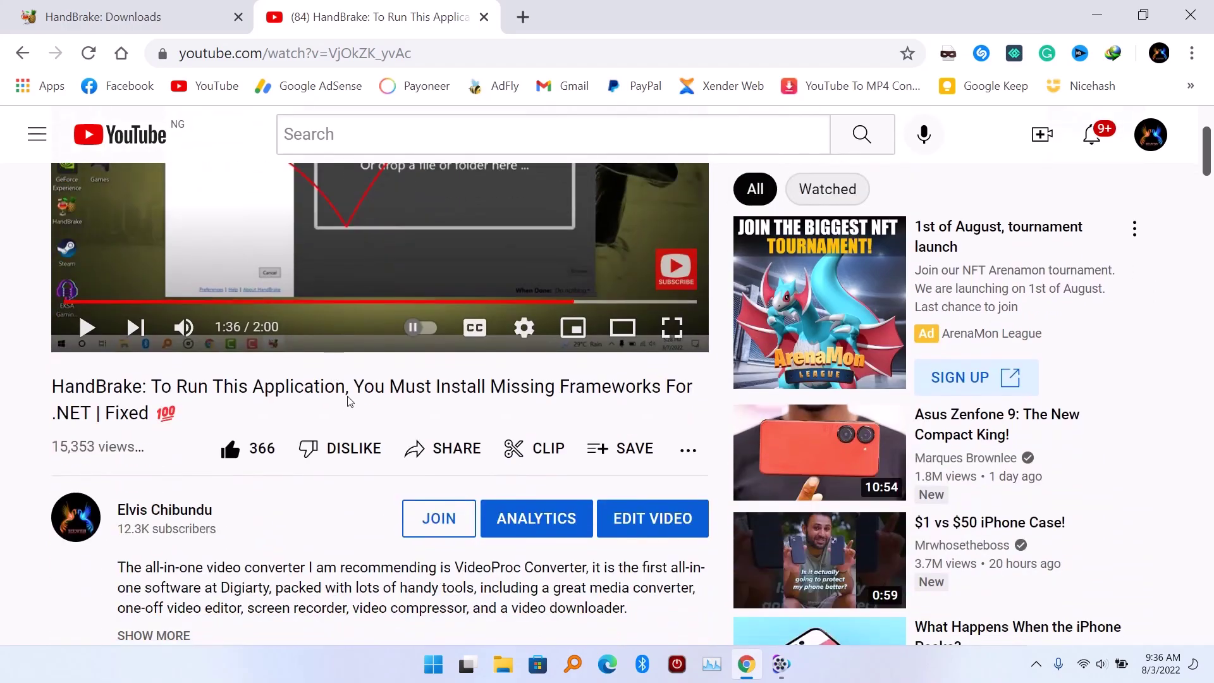
scroll(334, 377, up, 3)
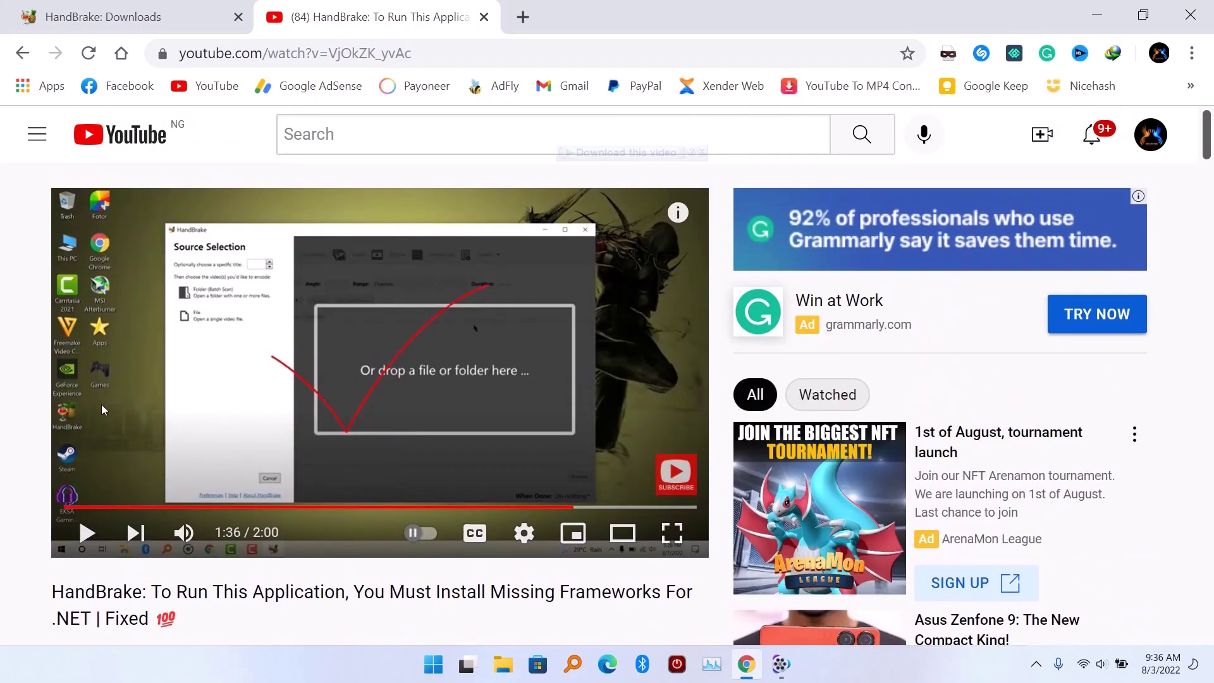
scroll(159, 337, down, 3)
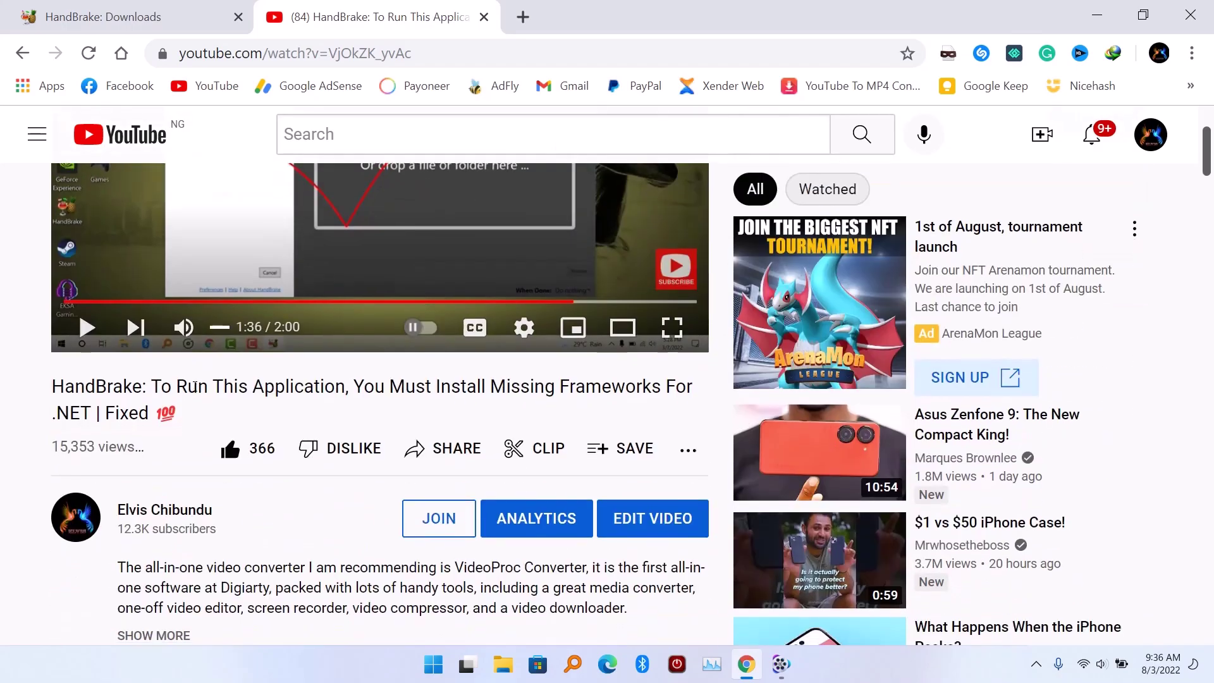
scroll(189, 380, up, 3)
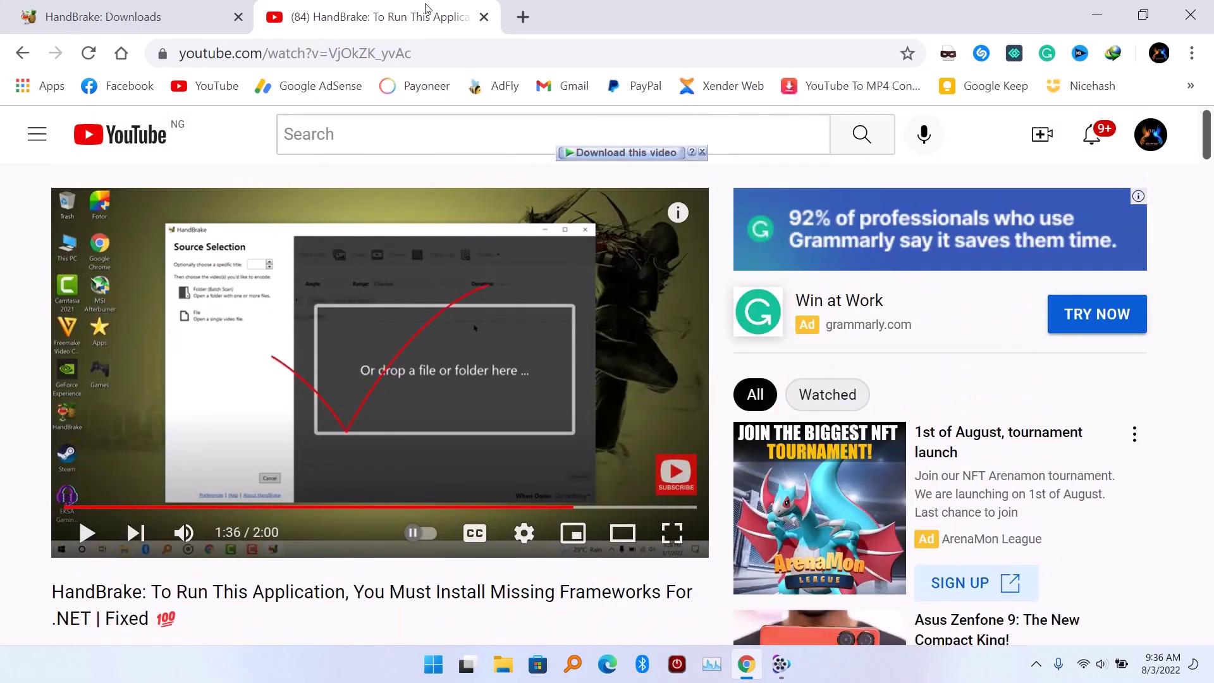
Close the YouTube video and highlight the current HandBrake version 1.5.1 on the downloads page
click(484, 16)
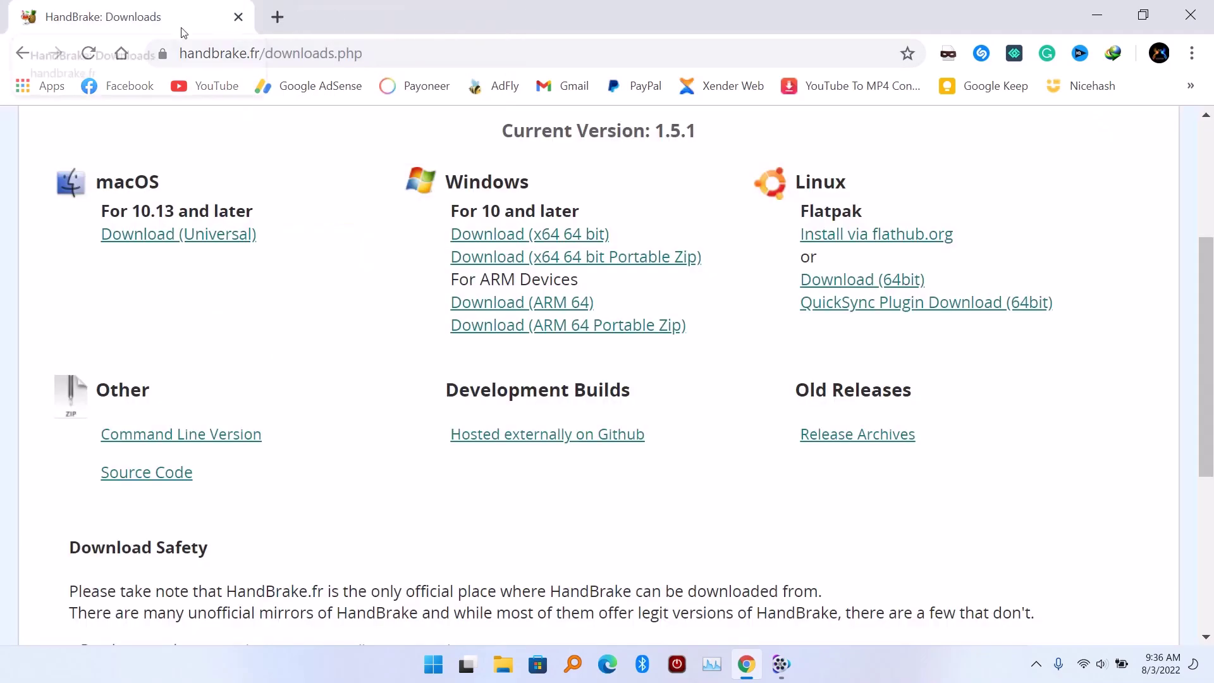
scroll(593, 317, up, 4)
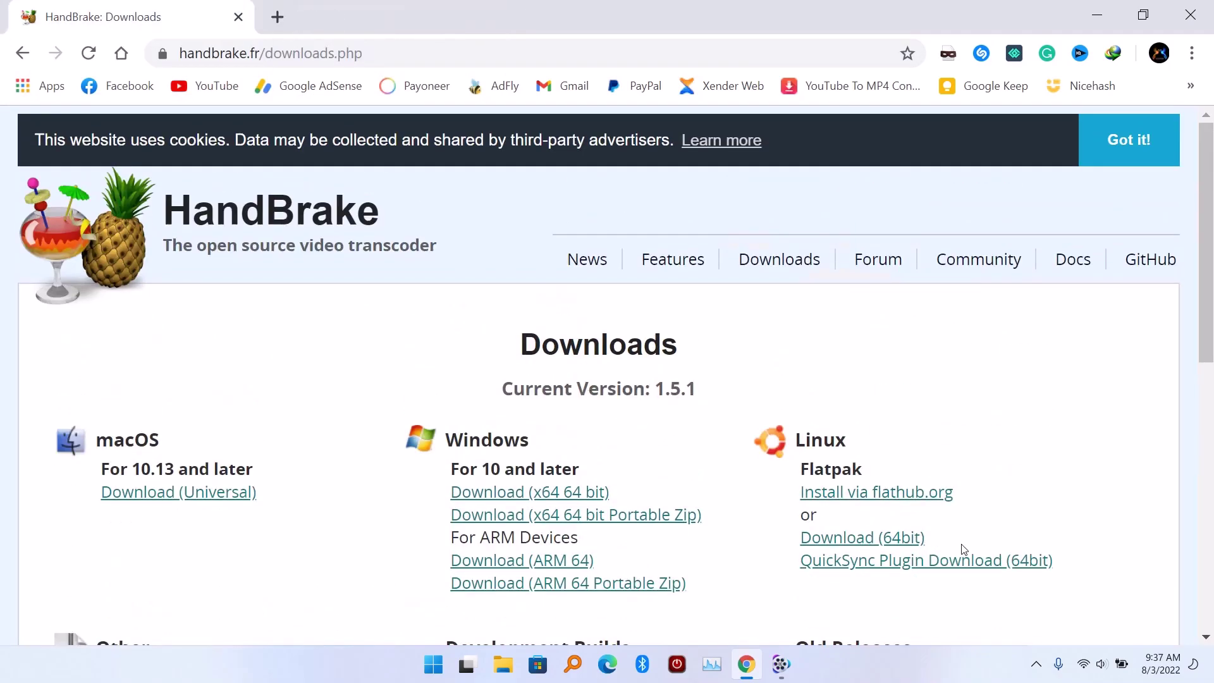
click(655, 387)
double_click(656, 387)
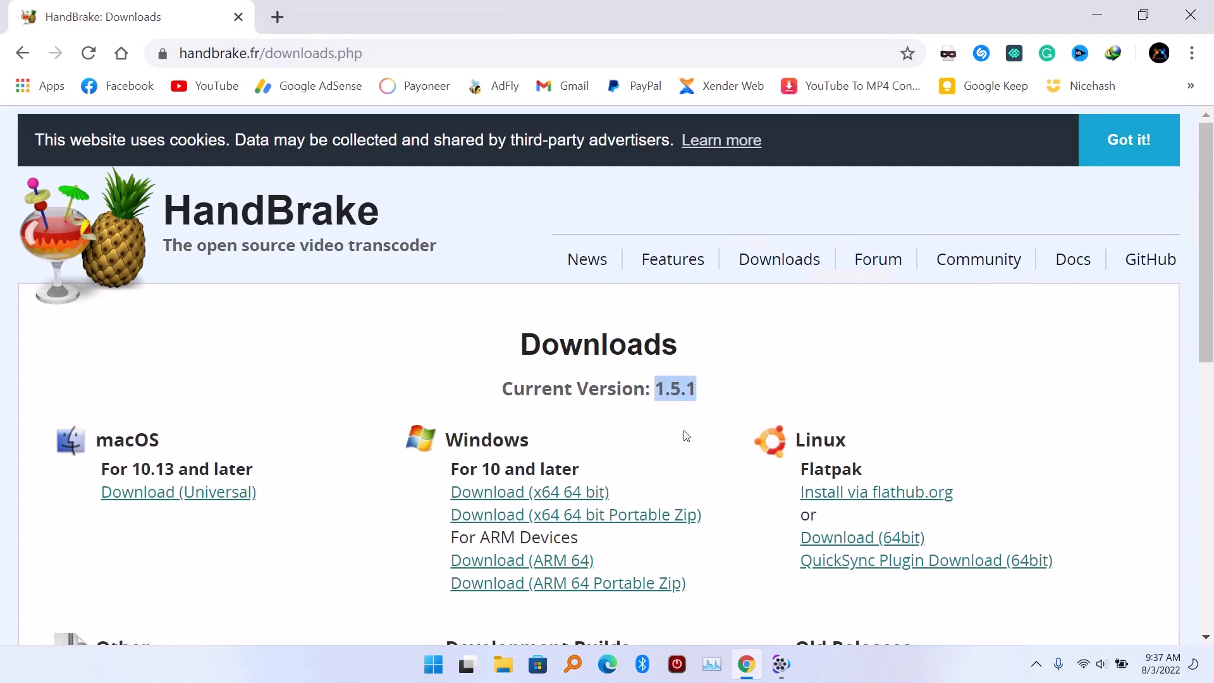
click(661, 456)
Download the 64-bit HandBrake 1.5.1 installer with IDM and drag it onto the desktop
scroll(659, 436, down, 1)
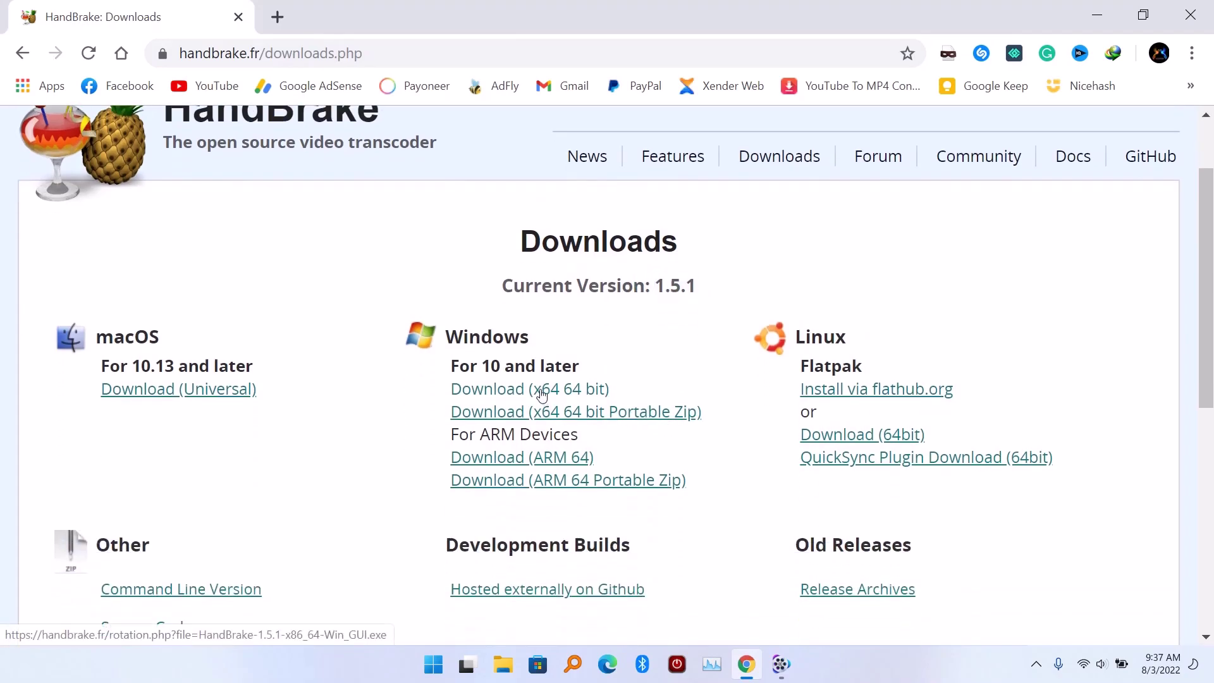
click(542, 396)
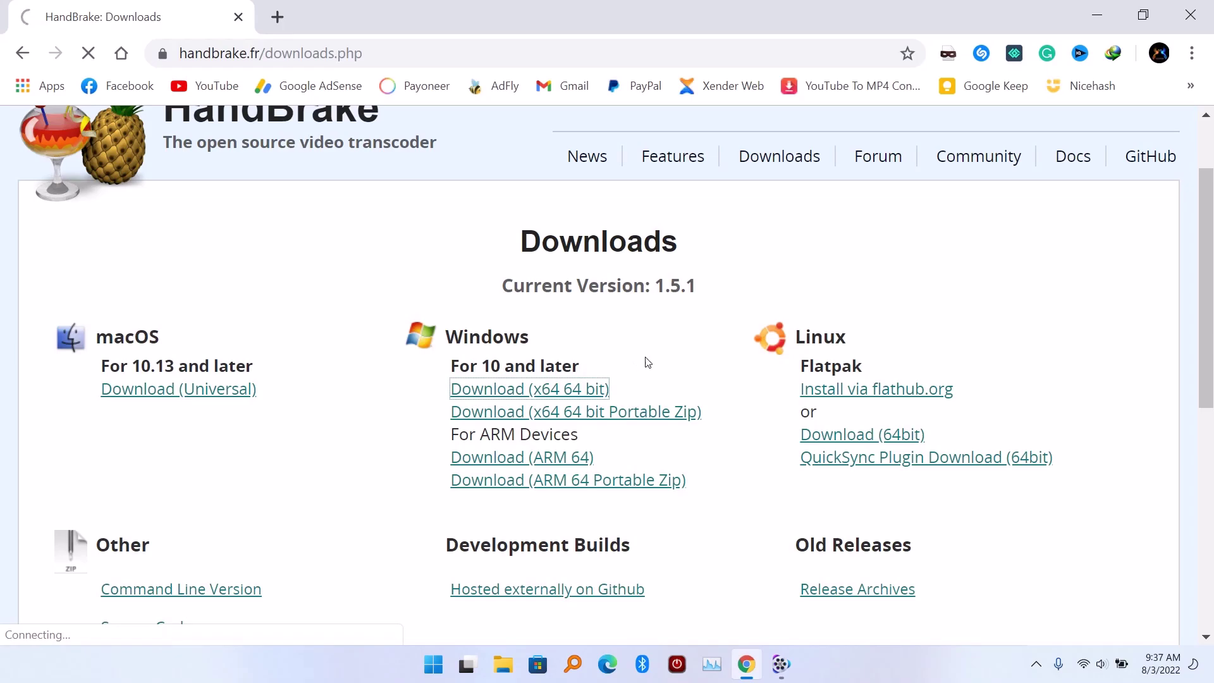
scroll(449, 391, down, 1)
scroll(449, 390, down, 1)
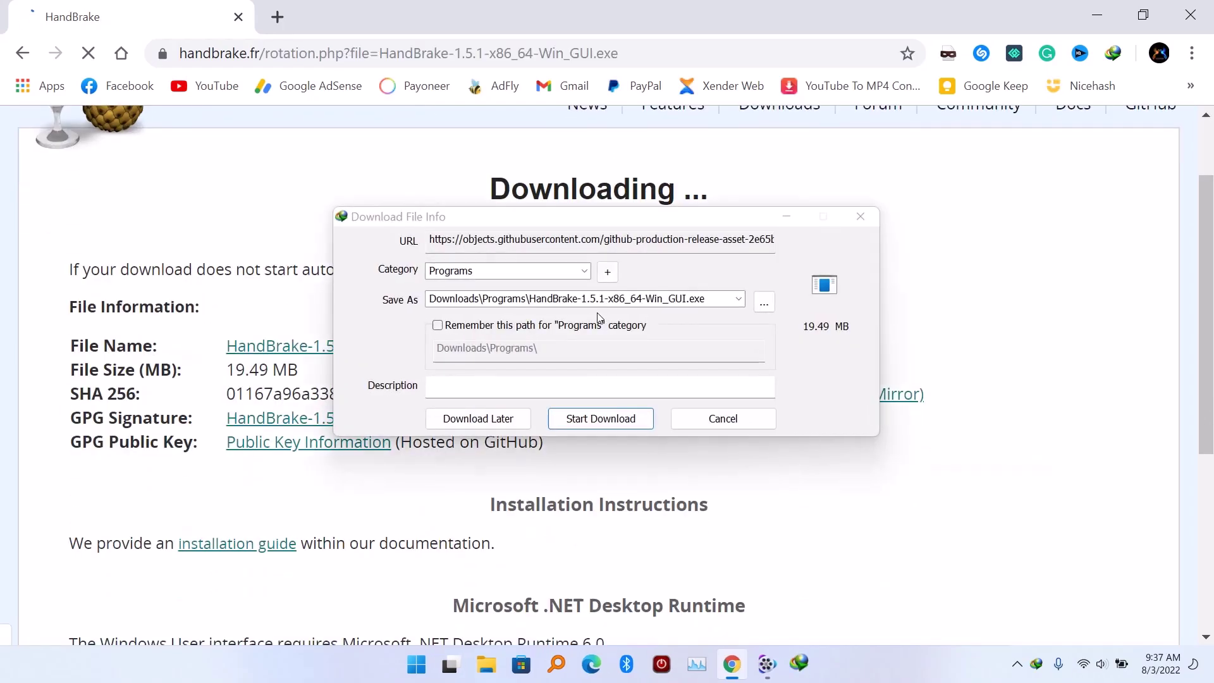
click(610, 417)
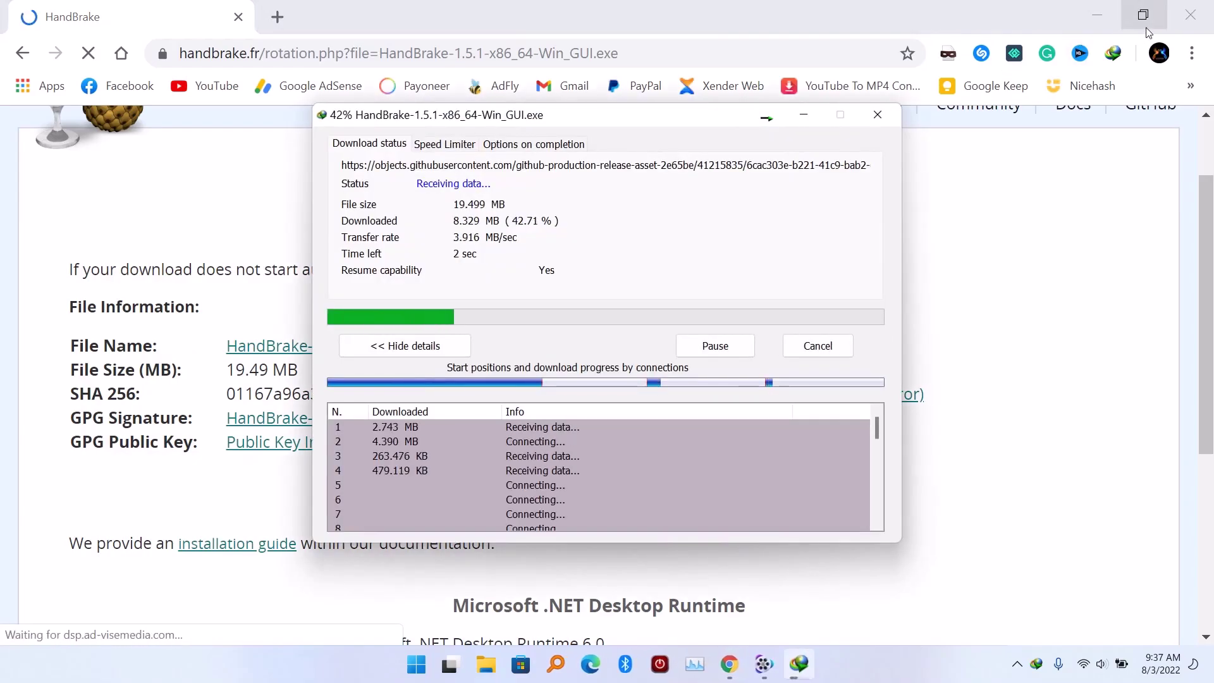
click(1093, 23)
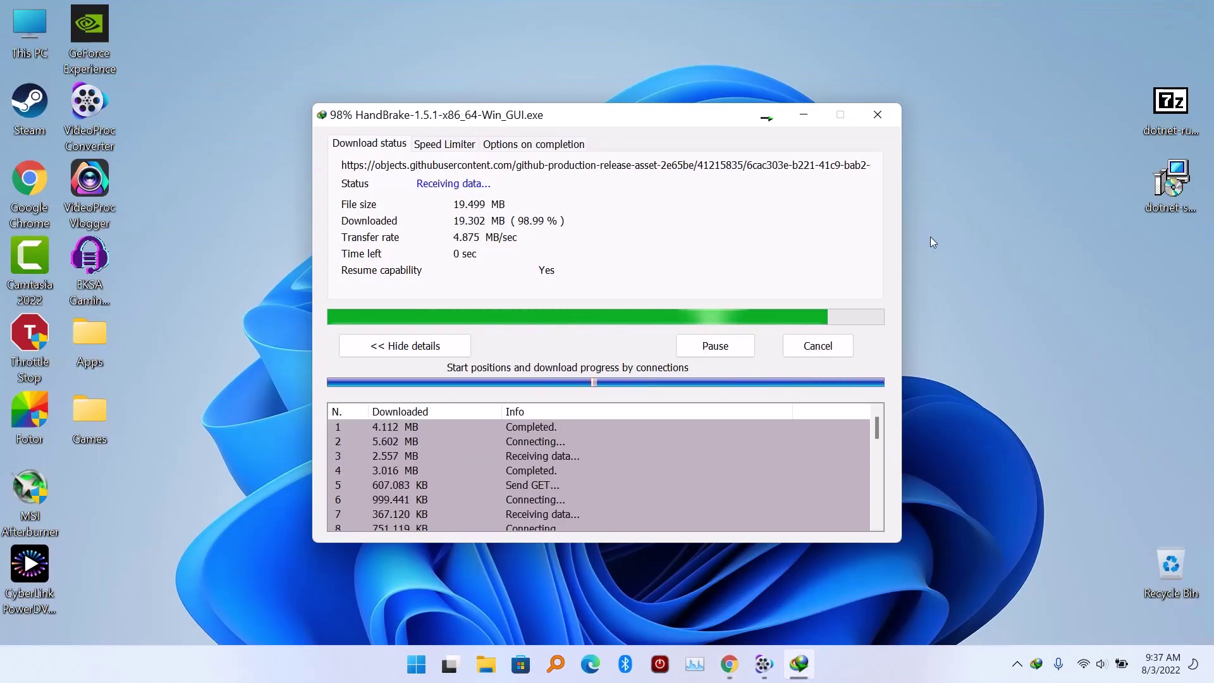
drag(798, 427, 571, 182)
Run the HandBrake installer, accept the license, and install to C:\Program Files\HandBrake with default options
double_click(568, 181)
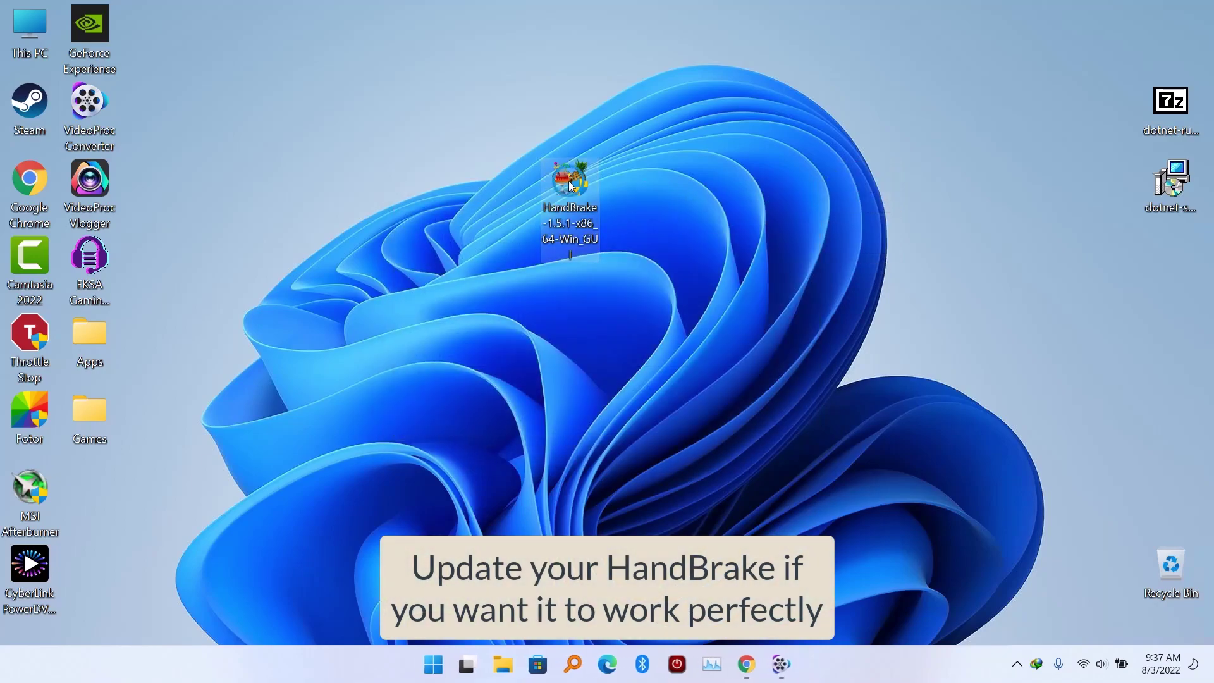
click(598, 463)
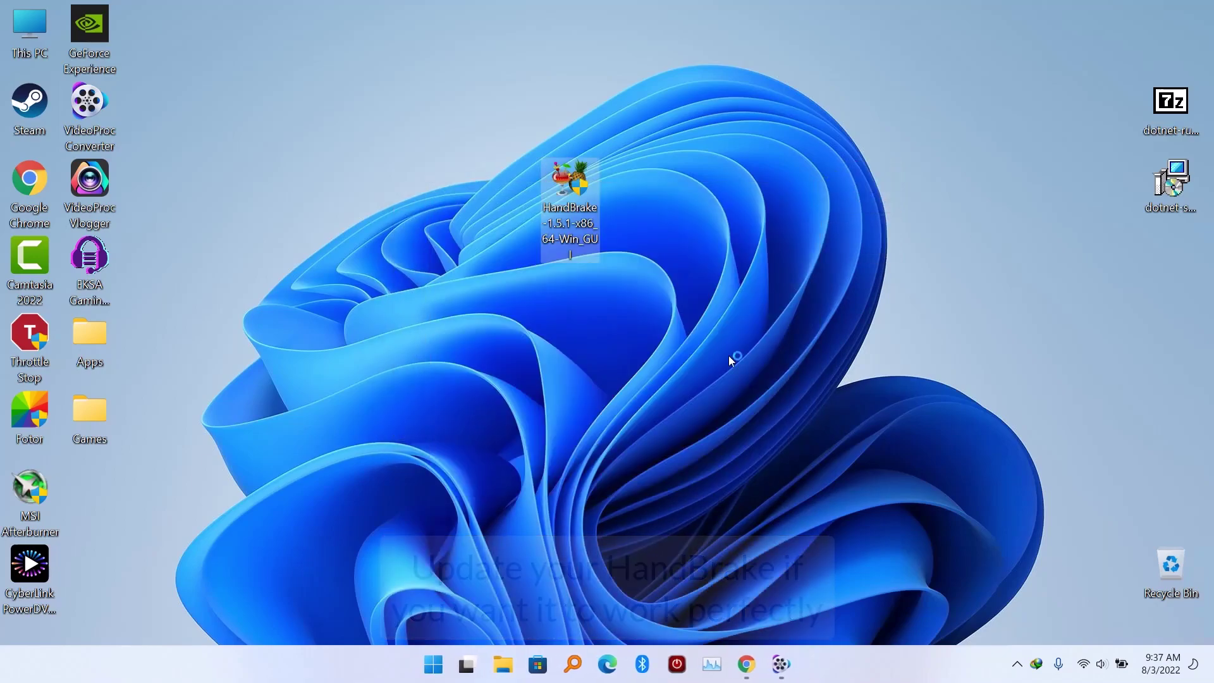
click(702, 453)
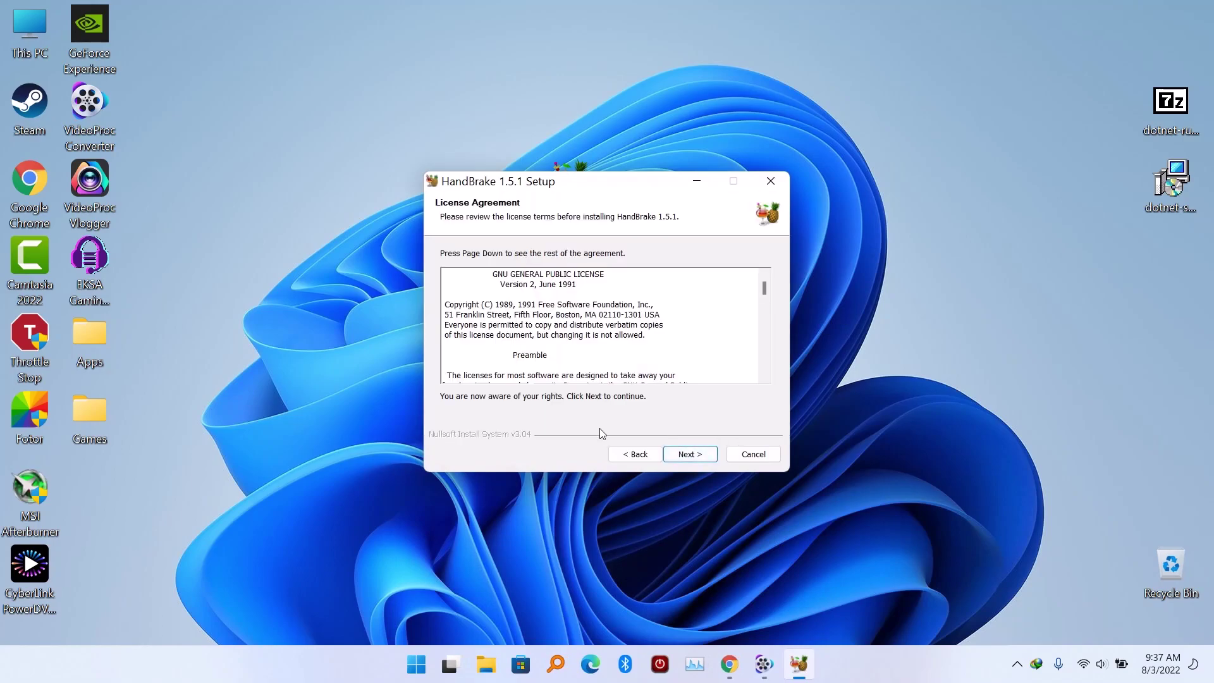
click(698, 453)
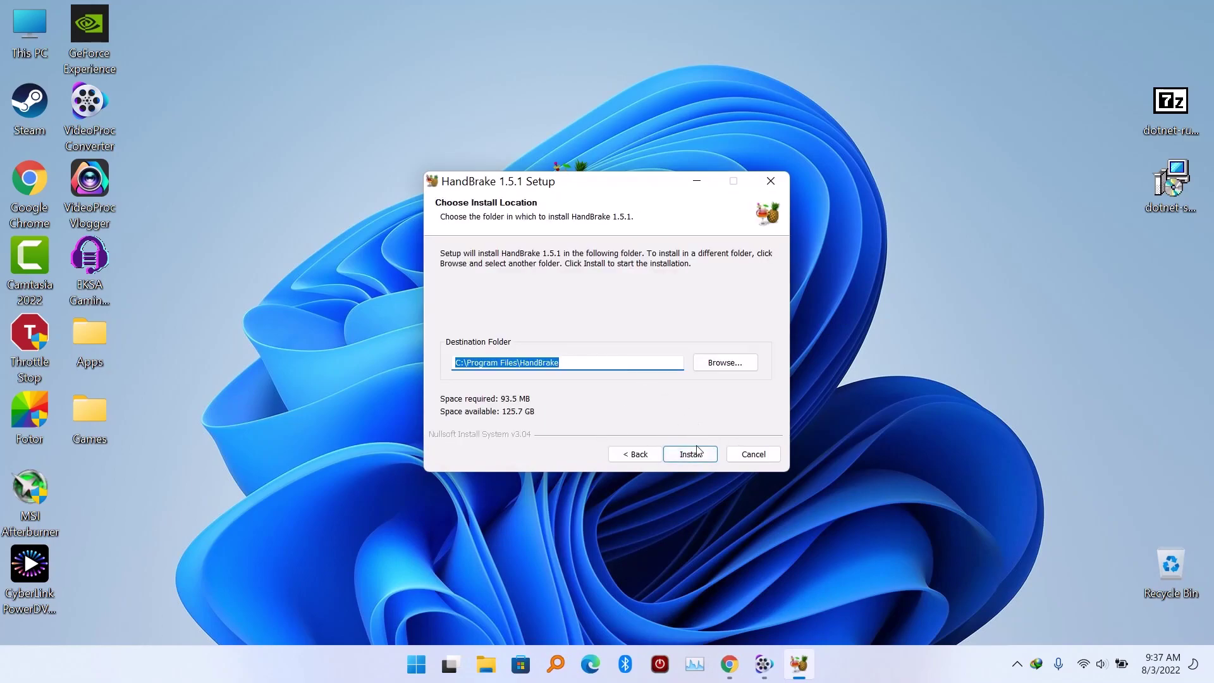
click(697, 450)
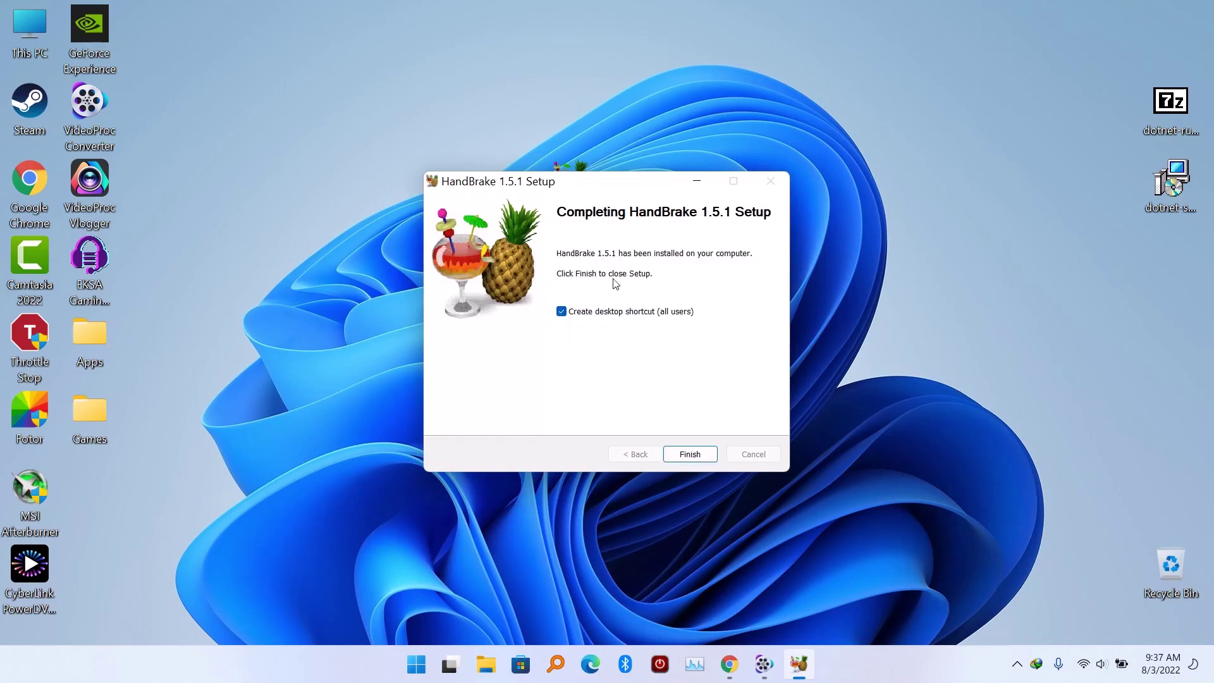
click(691, 454)
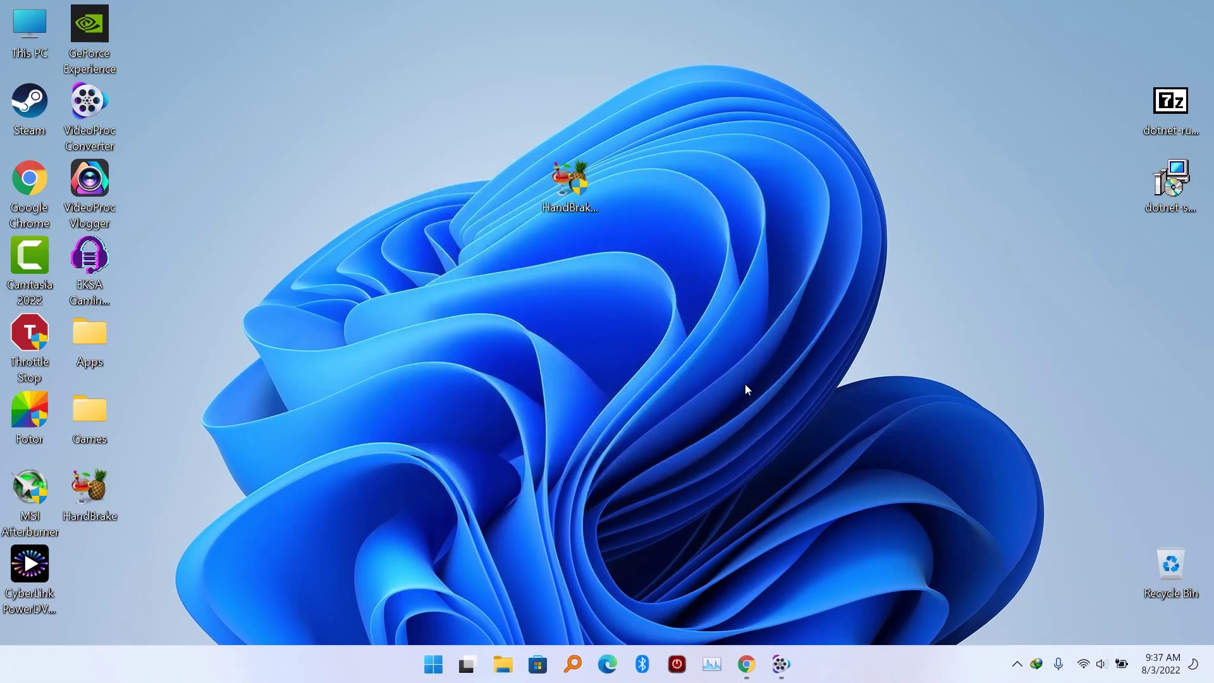
Recycle the HandBrake installer, launch HandBrake, and follow its .NET 6.0 prompt to the download page
drag(566, 184, 1171, 563)
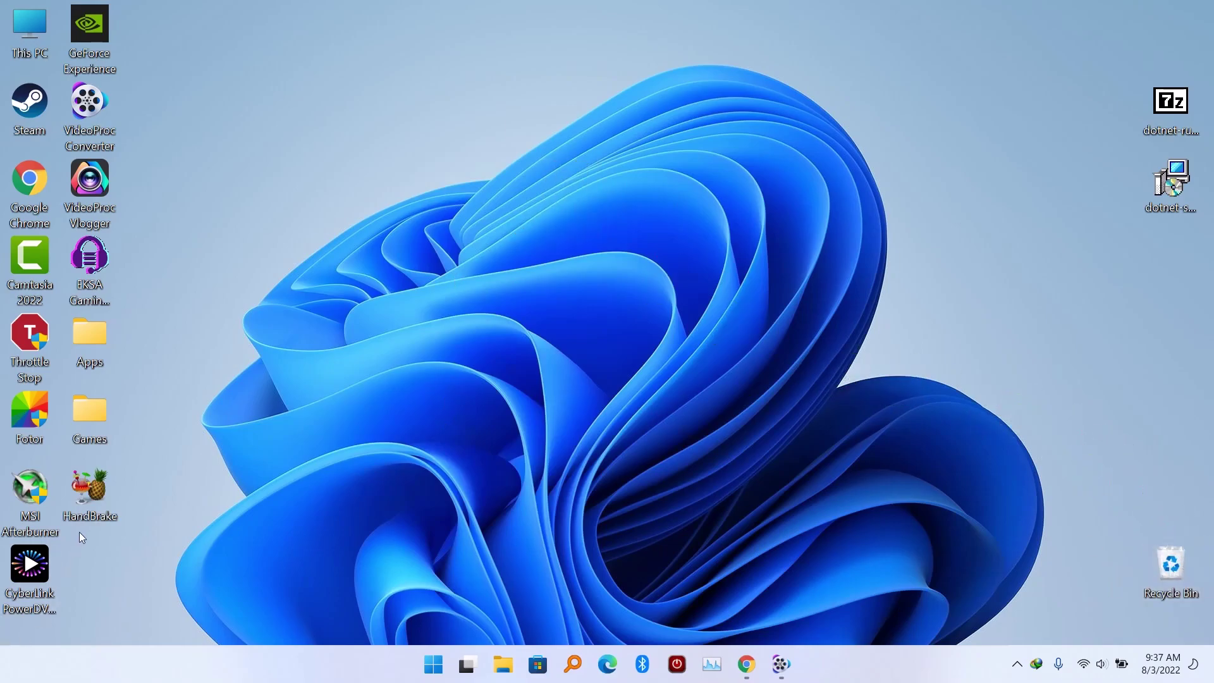
double_click(87, 490)
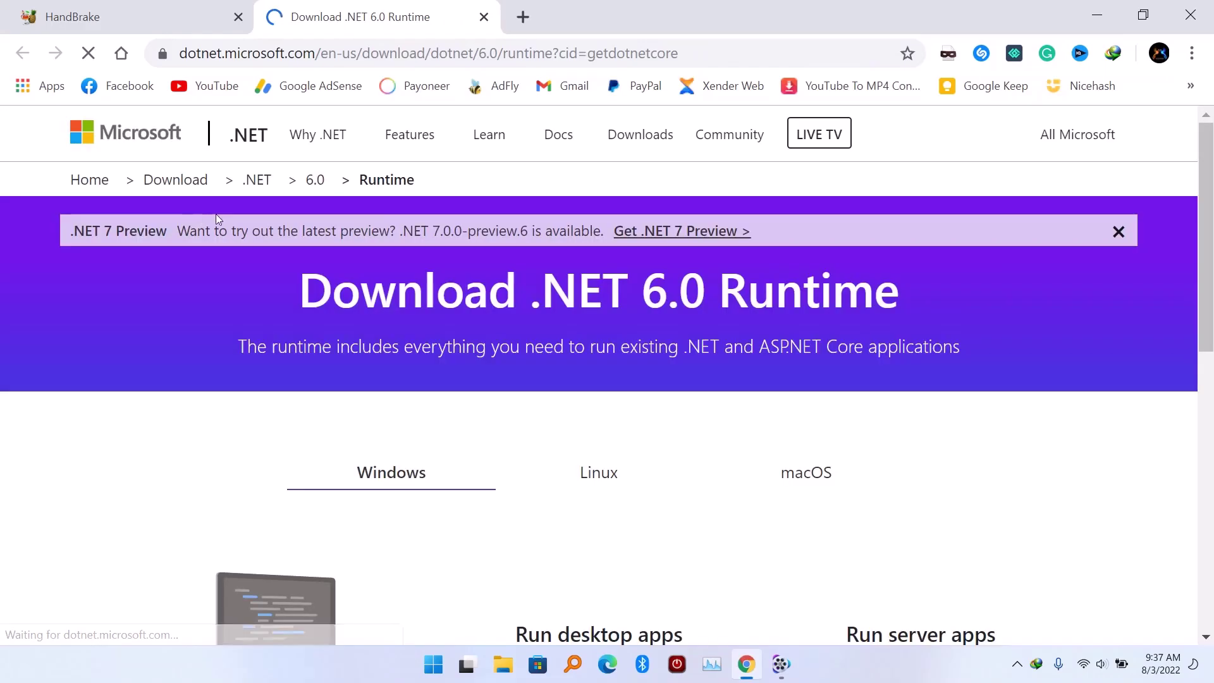
scroll(601, 511, down, 5)
scroll(526, 494, up, 5)
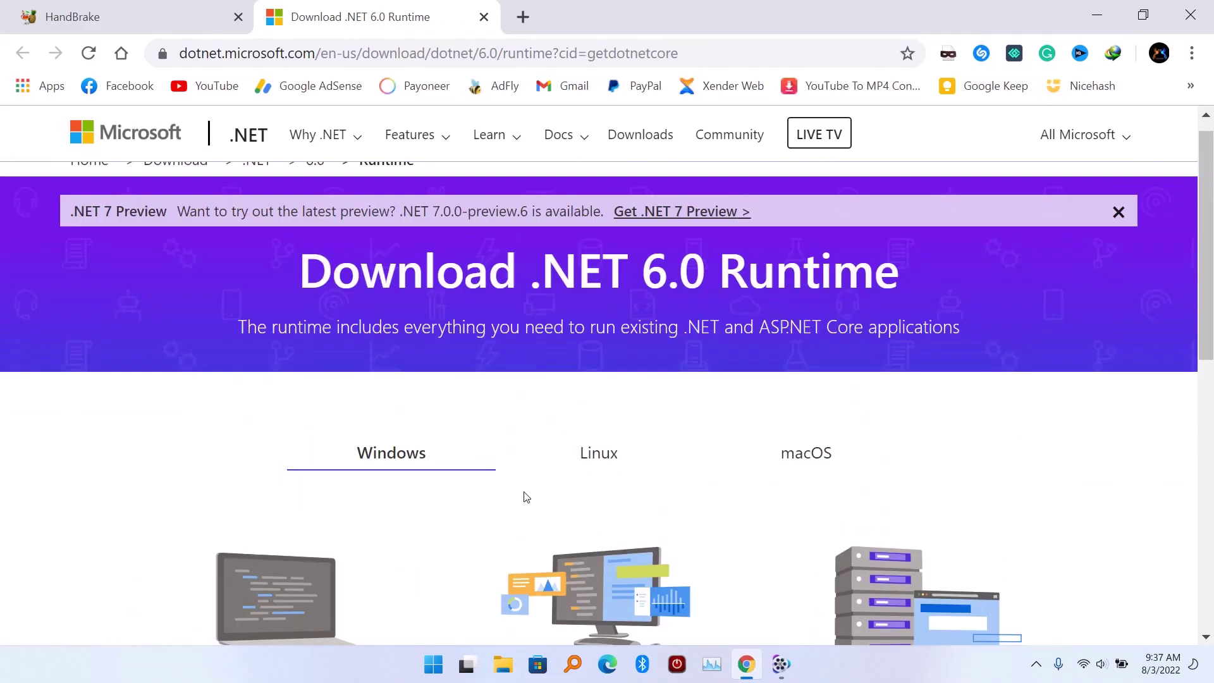
click(1097, 16)
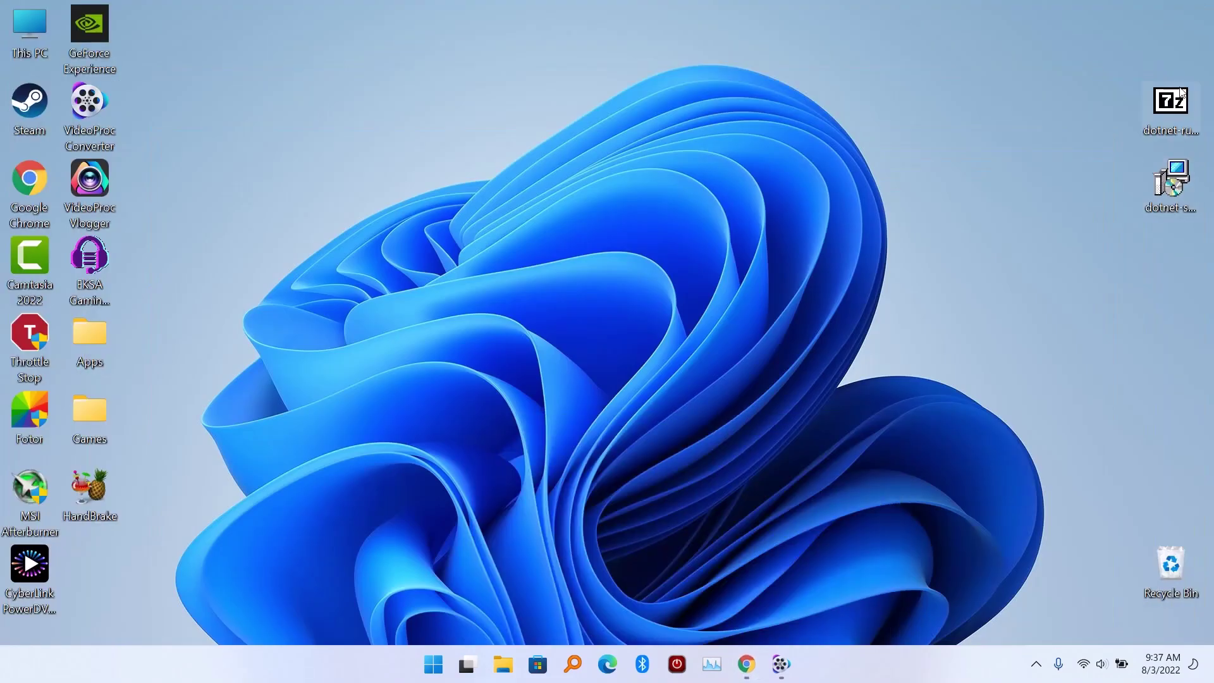
Refresh the desktop, decline the IDM registration reminder, and open the dotnet-sdk-6.0.200-win-x64 installer
drag(1174, 203, 1033, 89)
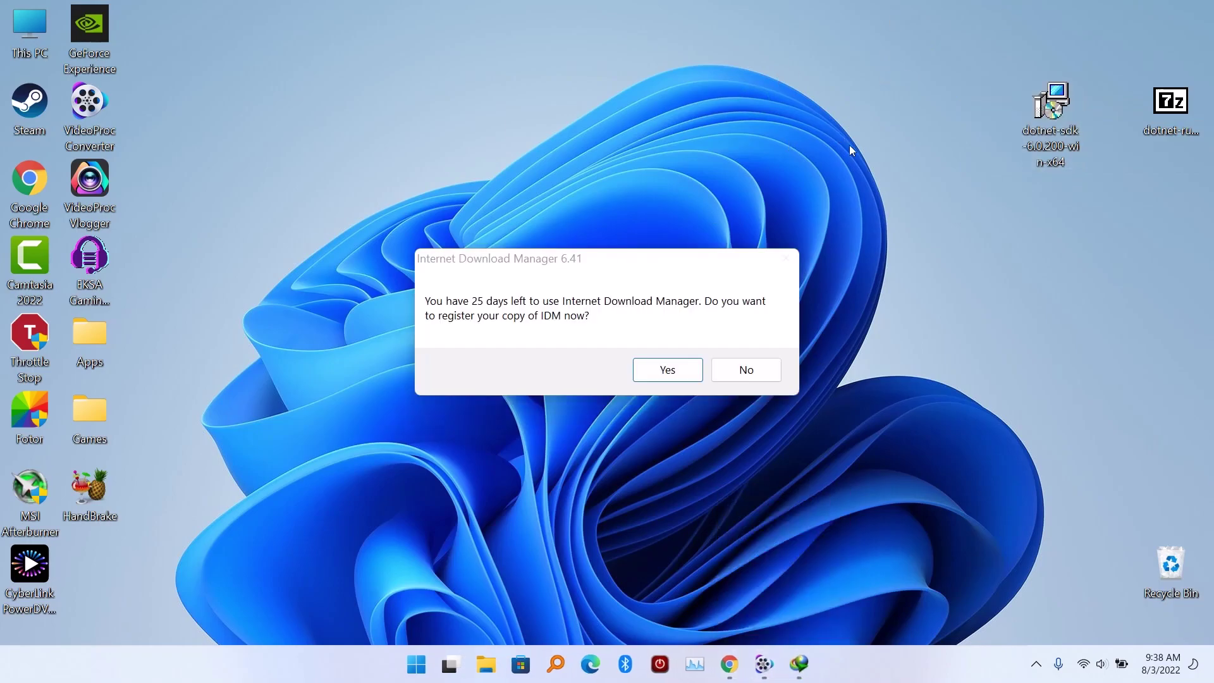
right_click(755, 103)
click(840, 177)
click(730, 372)
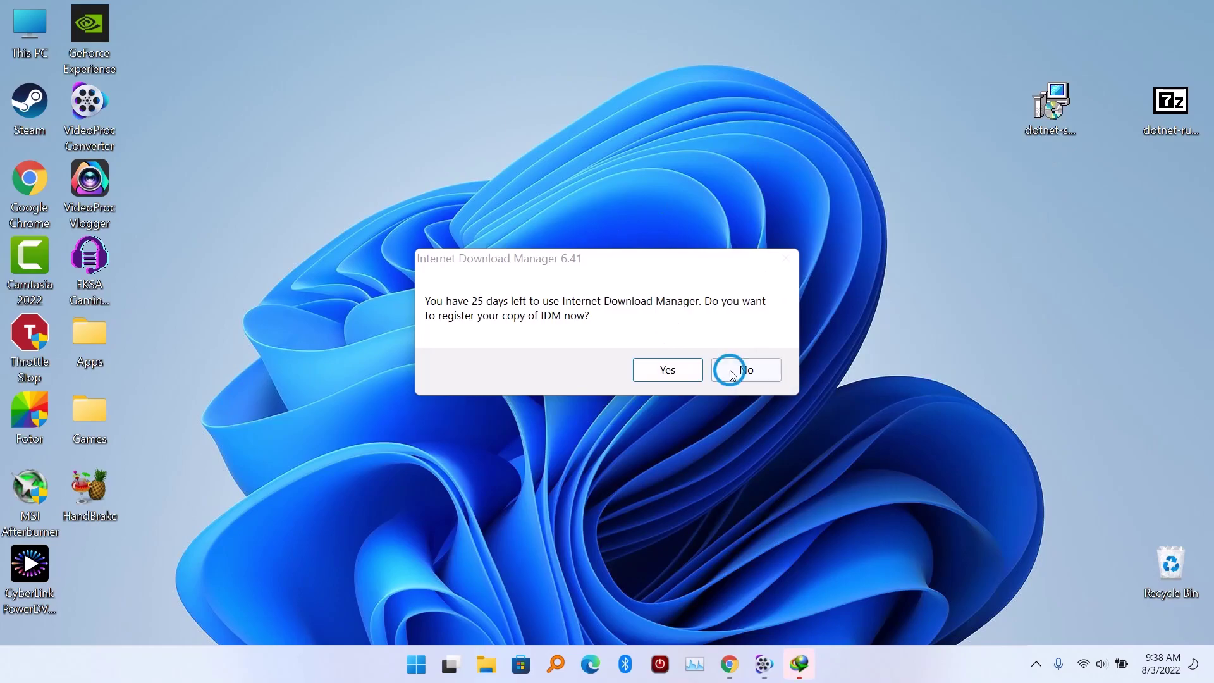
click(1035, 111)
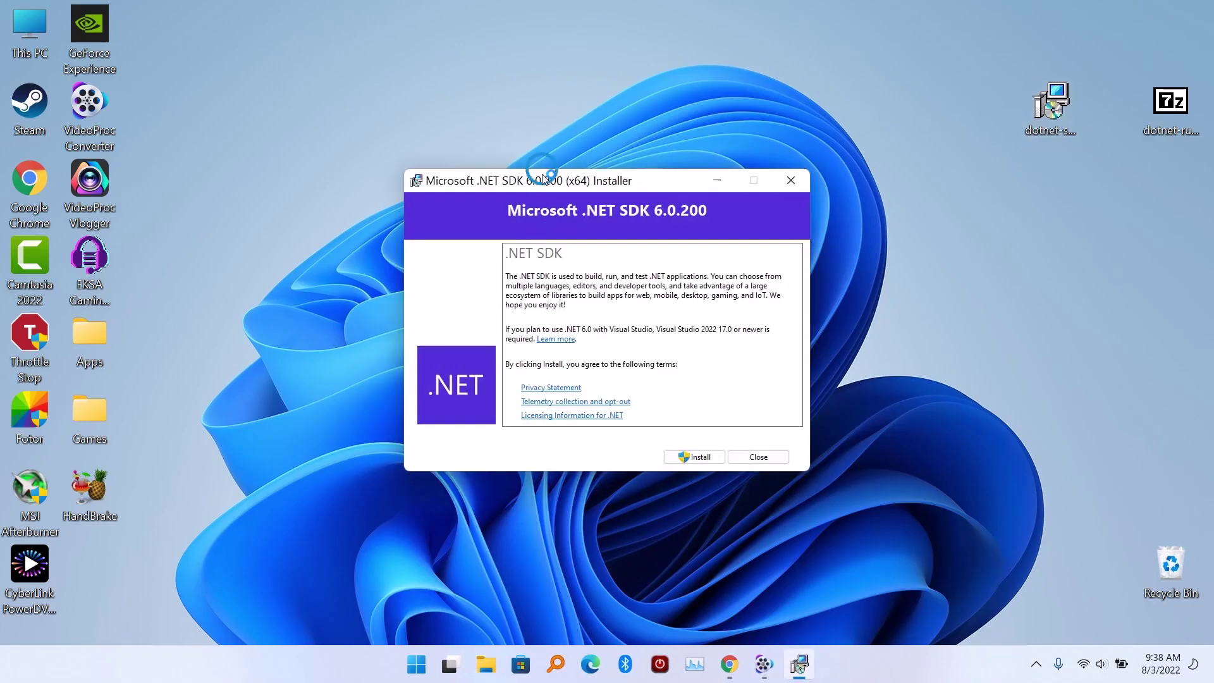
Install .NET SDK 6.0.200 with administrator approval and close the installer after it succeeds
click(700, 434)
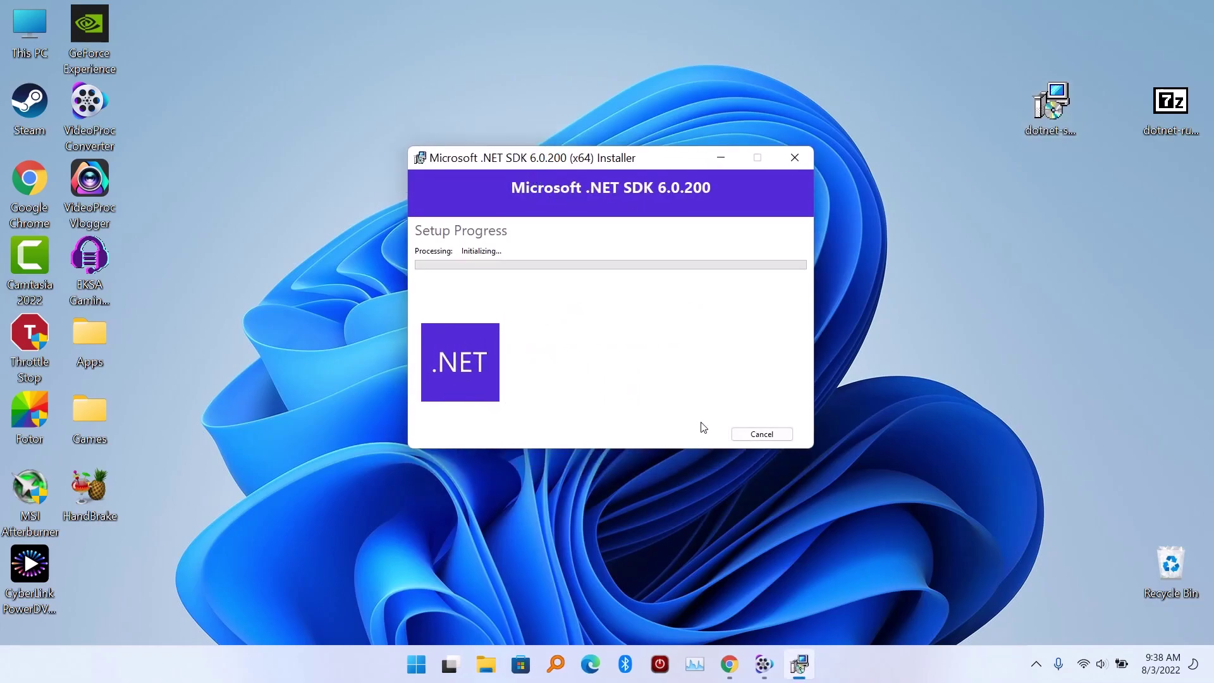
click(514, 423)
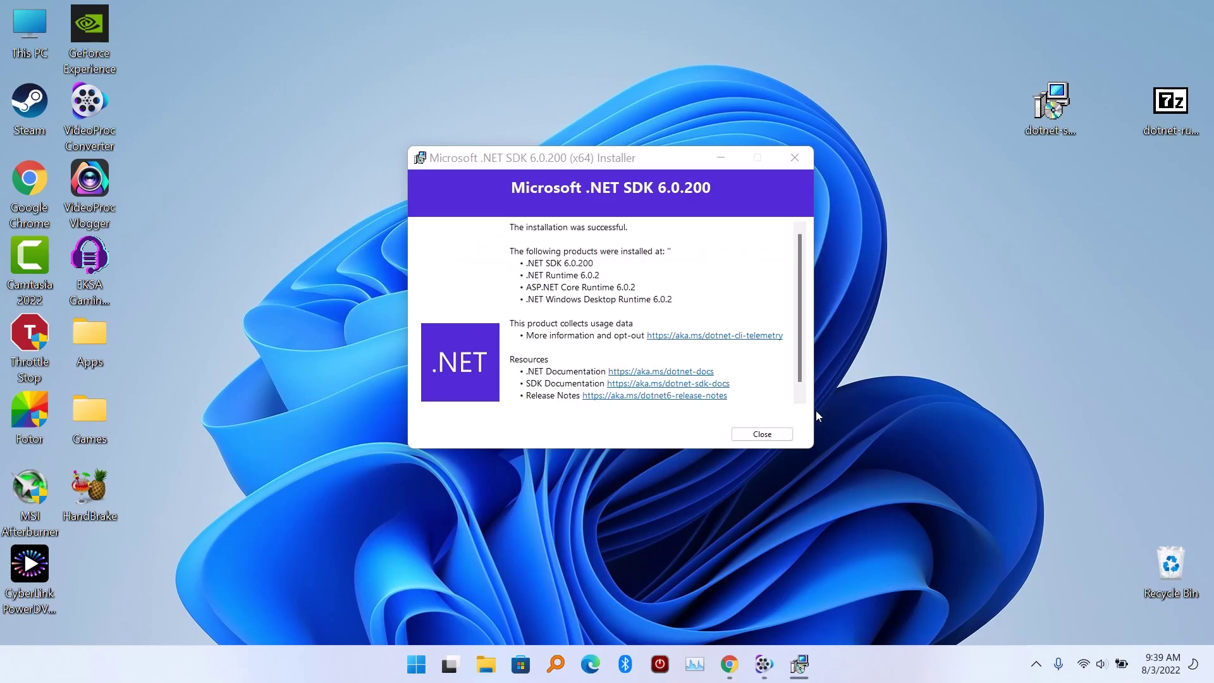
click(762, 434)
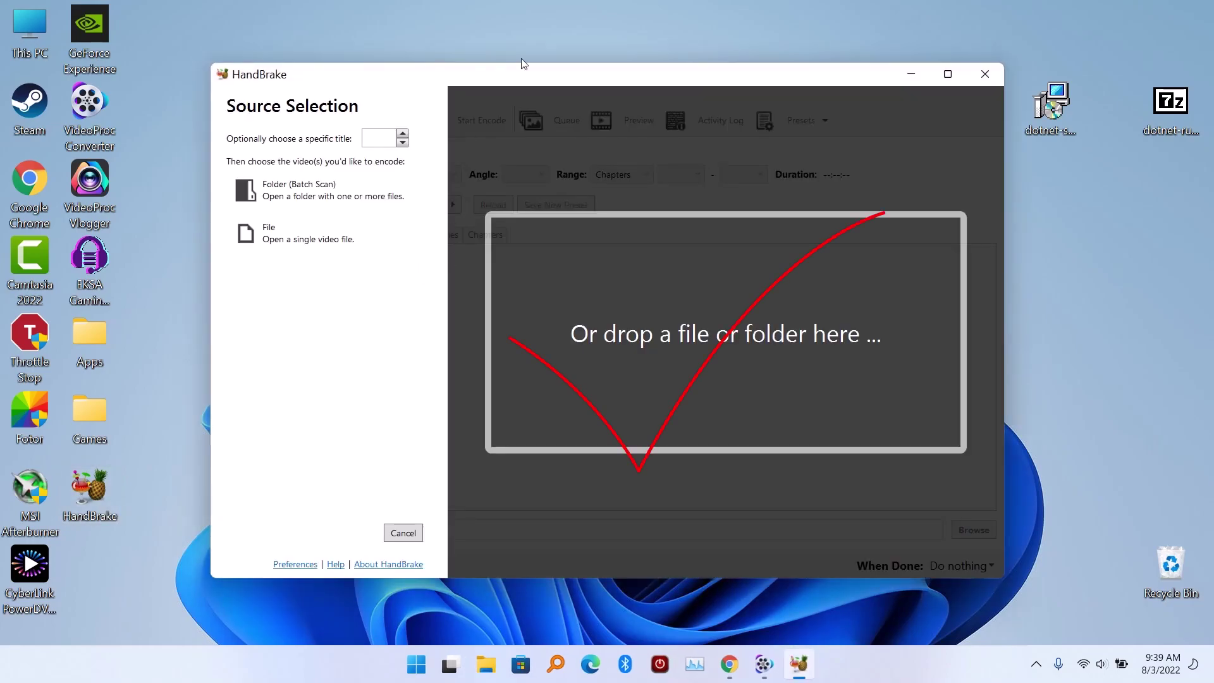
Click once in HandBrake's Source Selection screen after it launches
click(601, 64)
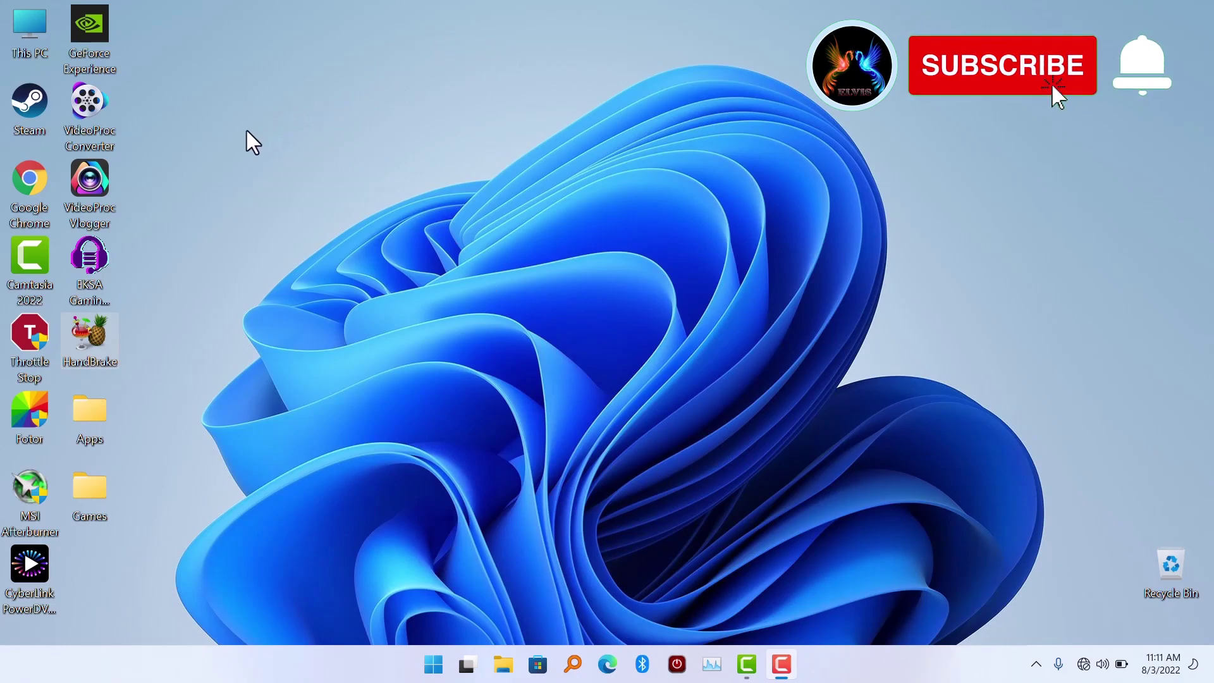
Launch VideoProc Converter from its desktop icon and move its window higher on screen
double_click(86, 109)
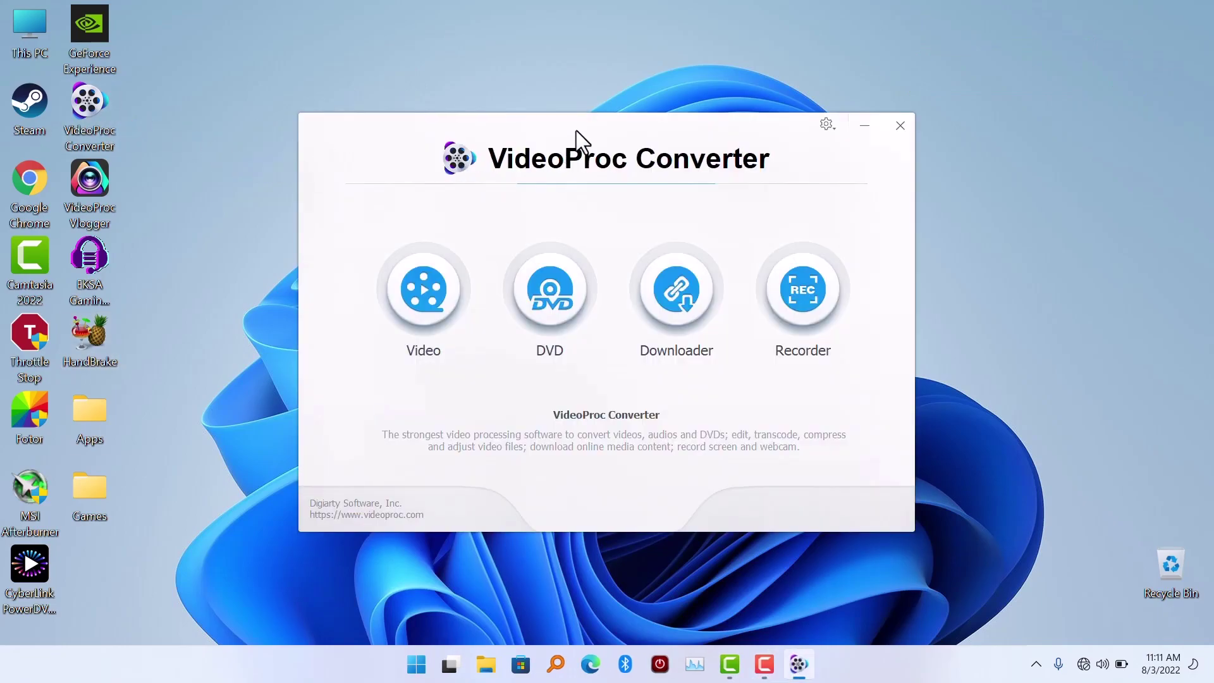
drag(576, 130, 615, 76)
click(111, 364)
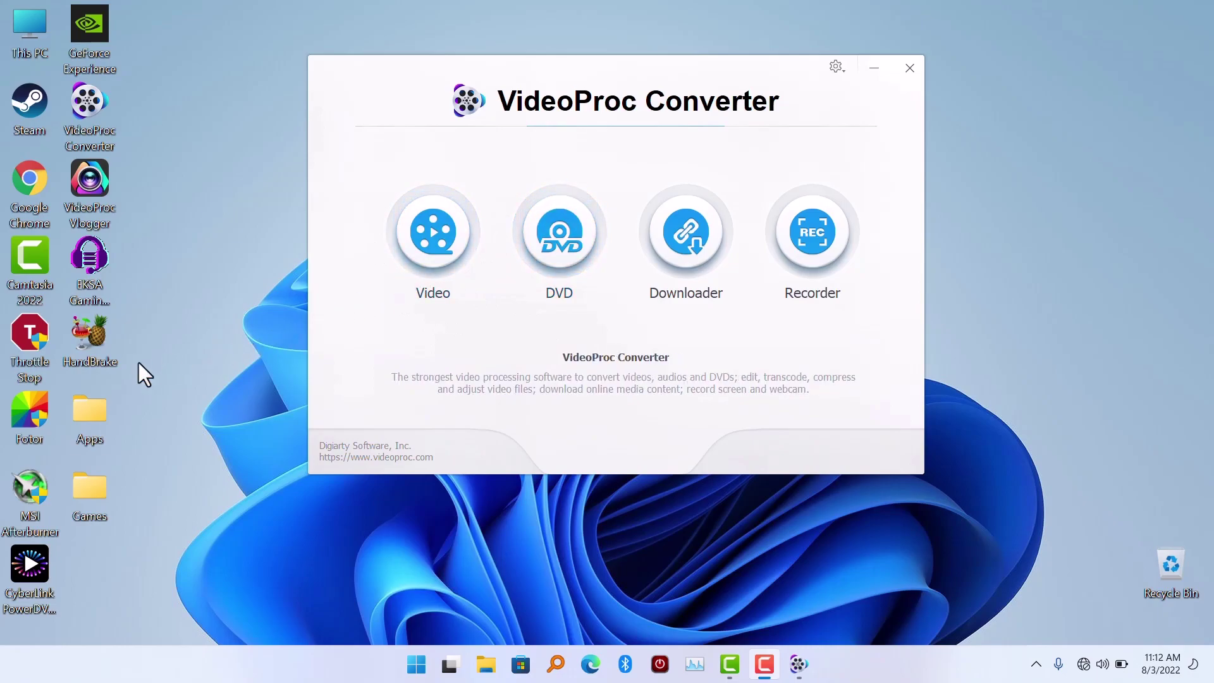
mouse_move(561, 111)
mouse_down()
mouse_move(607, 90)
mouse_move(574, 103)
mouse_up()
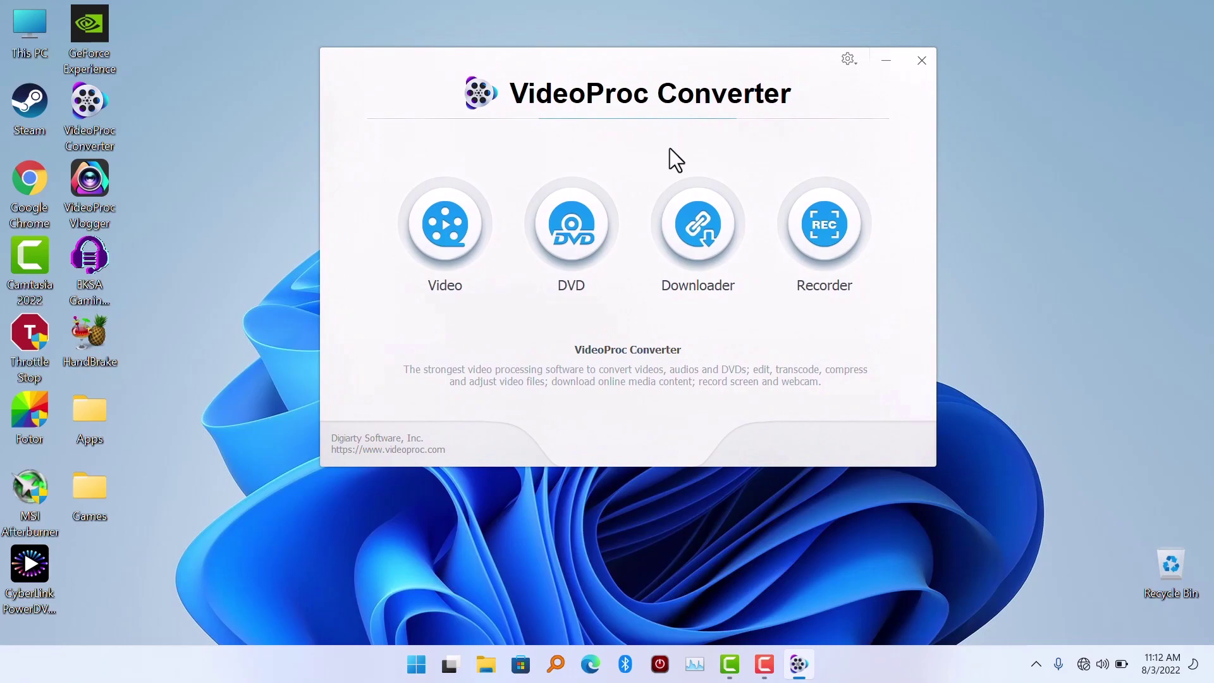